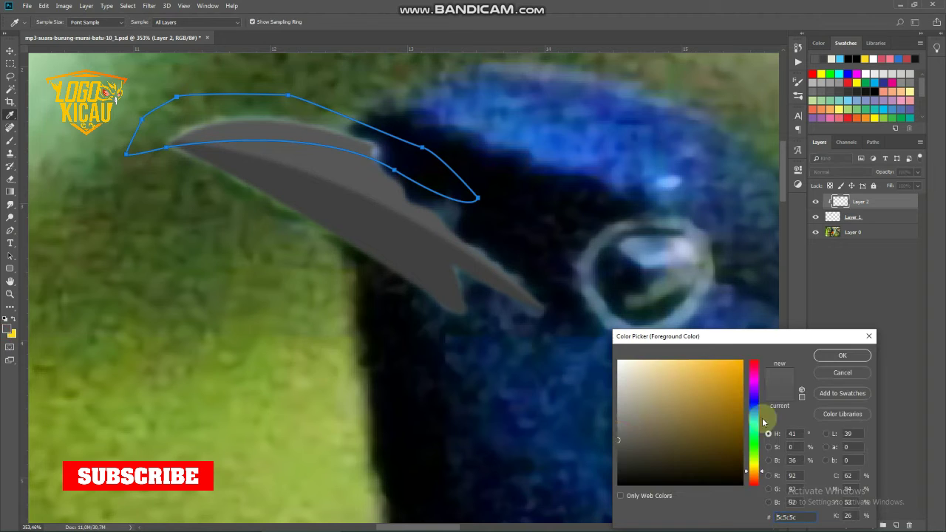
Step: Set a mid-grey foreground colour and fill the highlight path along the upper edge of the beak on Layer 2
left_click_drag(640, 436, 614, 435)
left_click(826, 360)
right_click(377, 203)
left_click(396, 260)
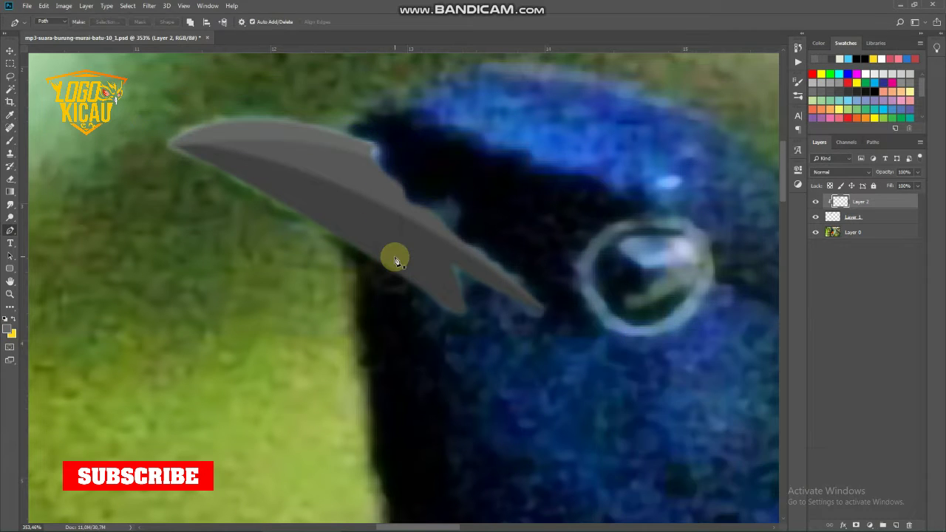
Step: Select Layer 0 and draw a closed Pen path around the bird's eye, tapering to a point behind it
left_click(10, 52)
scroll(280, 258, "down", 3)
left_click(880, 231)
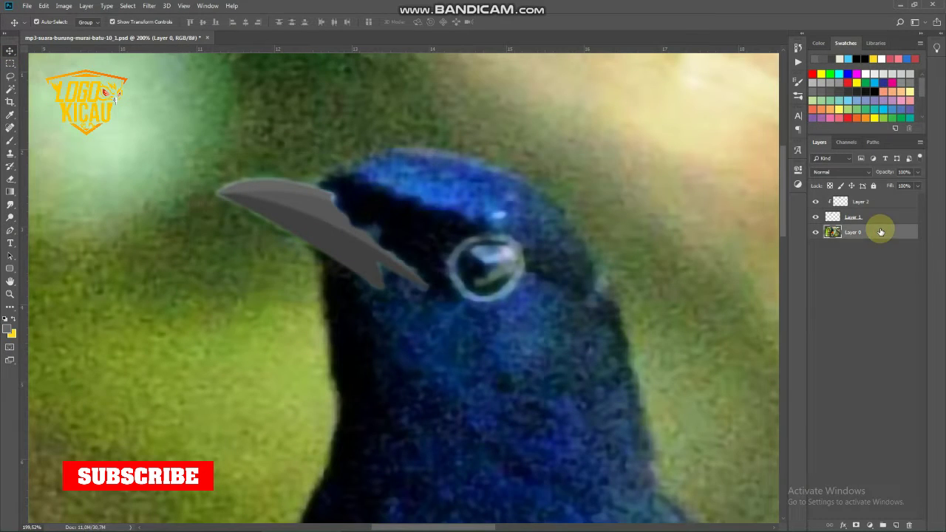
scroll(405, 271, "down", 2)
left_click(11, 231)
scroll(443, 268, "up", 4)
scroll(371, 268, "down", 4)
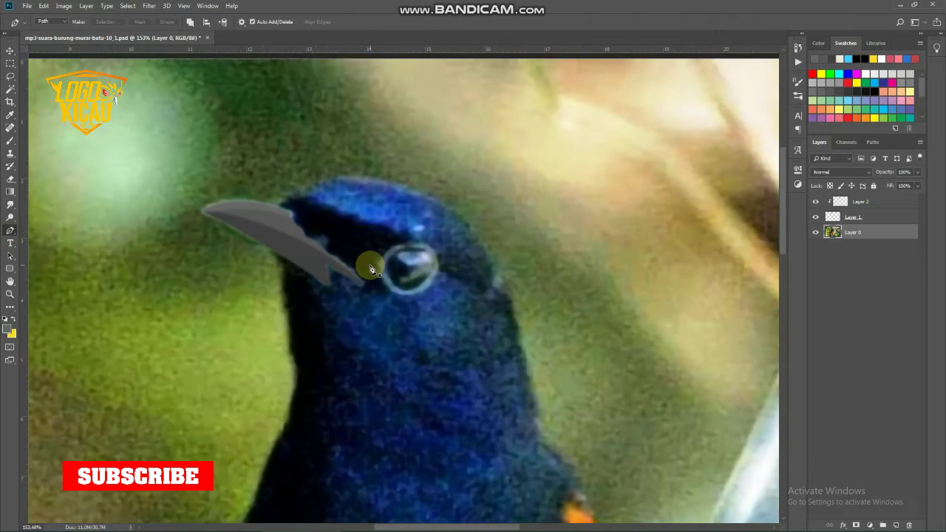
scroll(374, 269, "up", 2)
left_click_drag(466, 254, 458, 288)
left_click(495, 274)
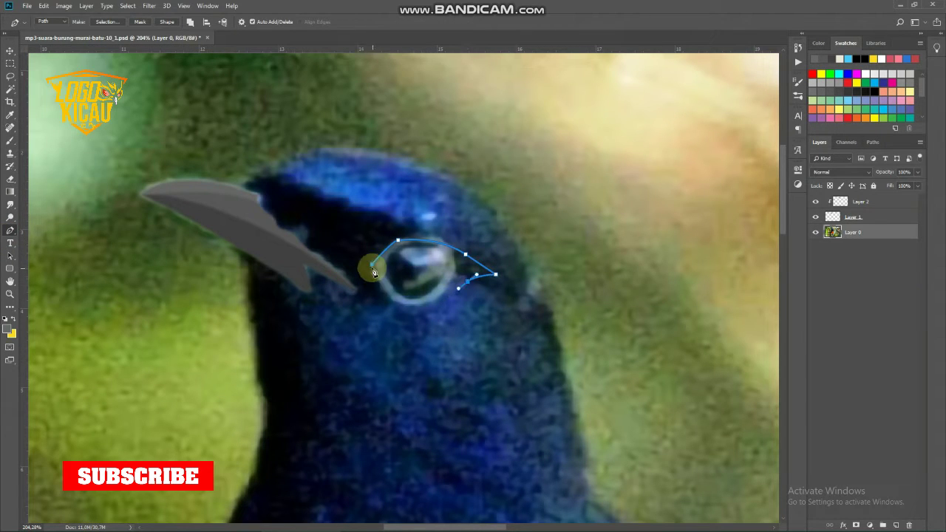
left_click_drag(371, 263, 344, 197)
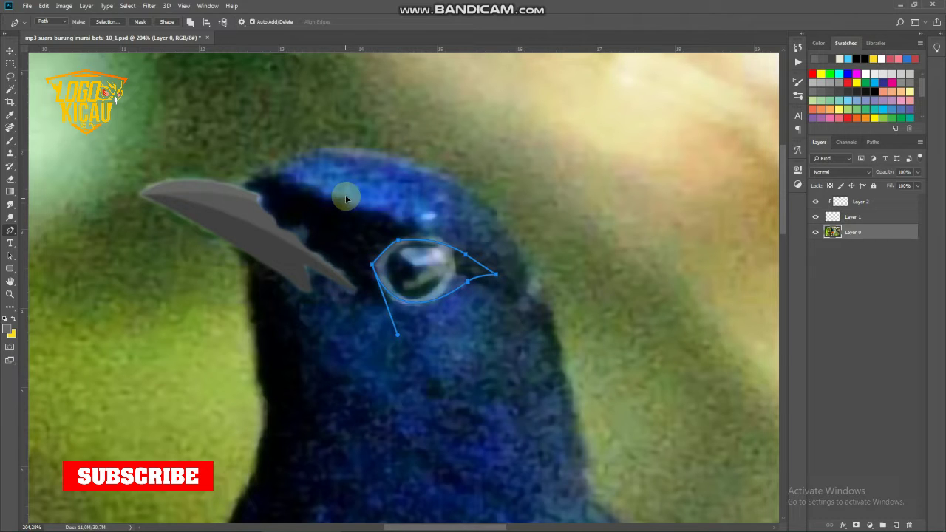
Step: Add a new layer above Layer 0 and fill the eye path with the grey foreground colour
left_click(896, 525)
right_click(412, 256)
left_click(446, 312)
key("Return")
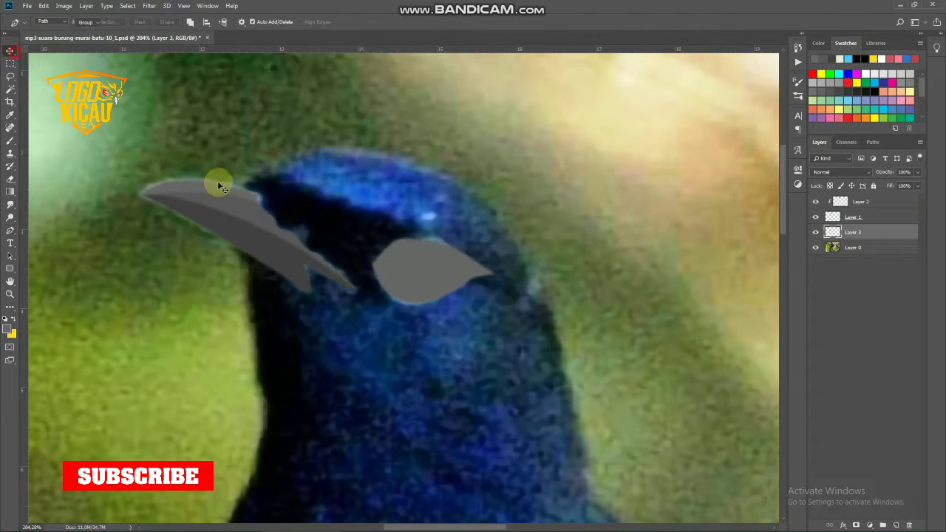
Step: Rotate the grey eye shape slightly clockwise with Free Transform
key("ctrl+t")
left_click_drag(511, 228, 513, 246)
key("Escape")
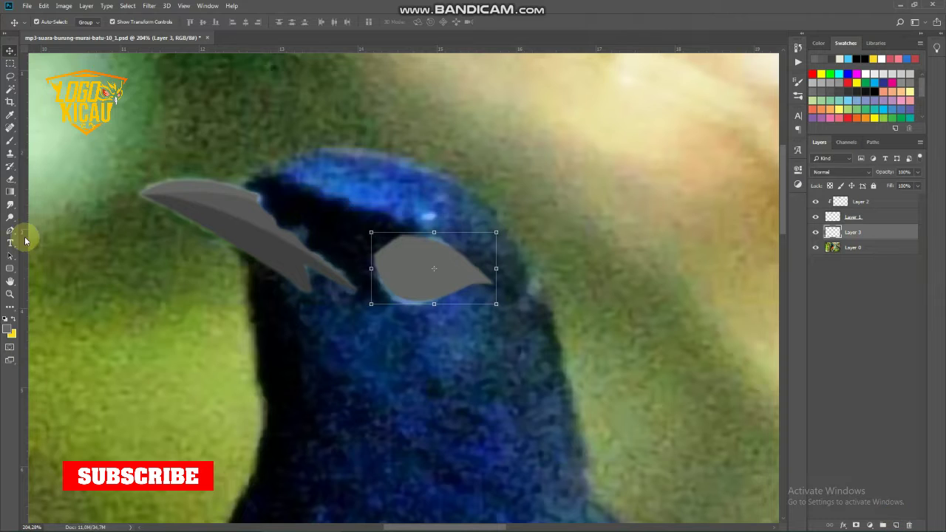
Step: Draw a smaller teardrop path inside the grey eye shape and fill it with dark grey #2e2e2e
left_click(11, 231)
scroll(420, 288, "up", 3)
left_click(381, 239)
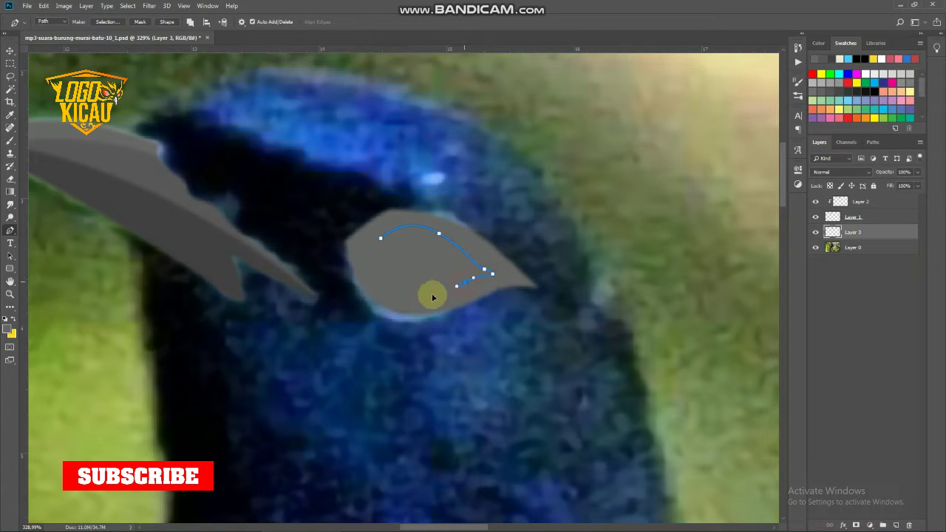
left_click(9, 331)
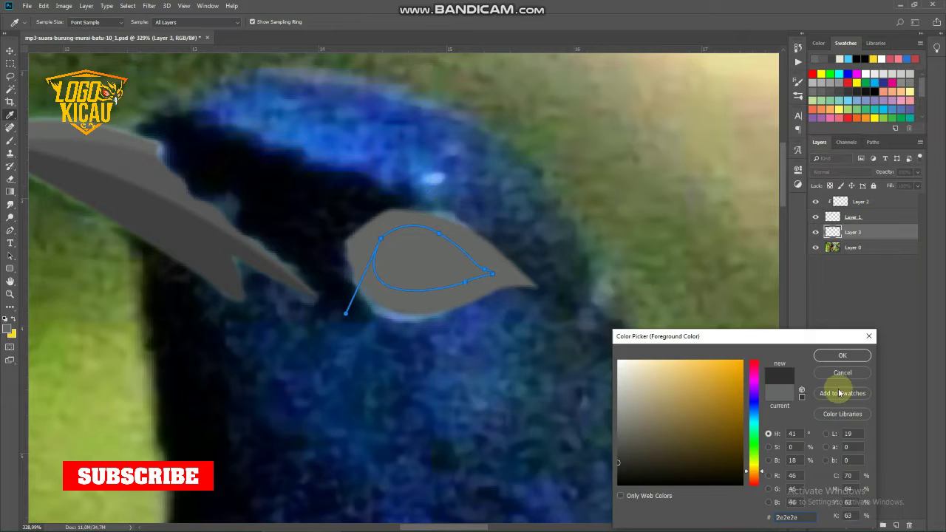
left_click(841, 355)
right_click(443, 254)
left_click(473, 318)
key("Return")
scroll(436, 306, "down", 6)
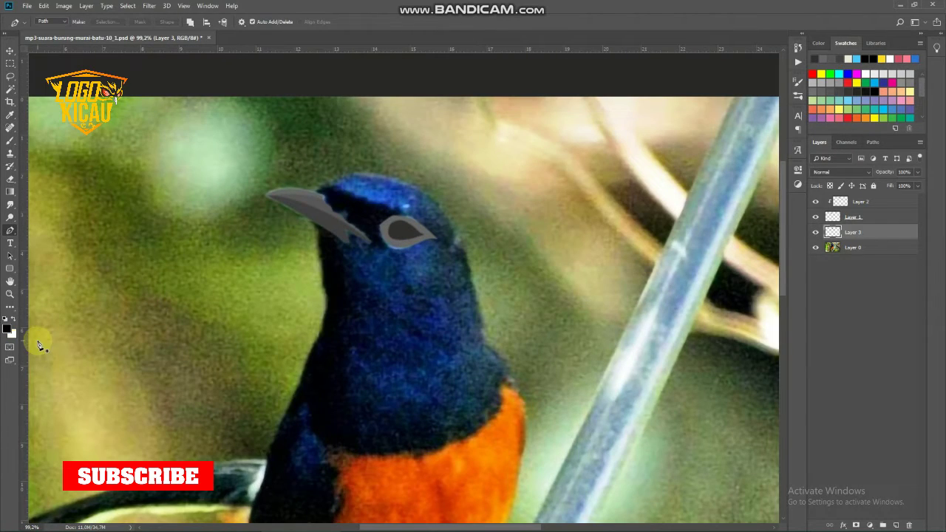
Step: Add a layer below Layer 3, trace a pointed feather path from the beak base to the crown, and fill it black
left_click(896, 524, "ctrl")
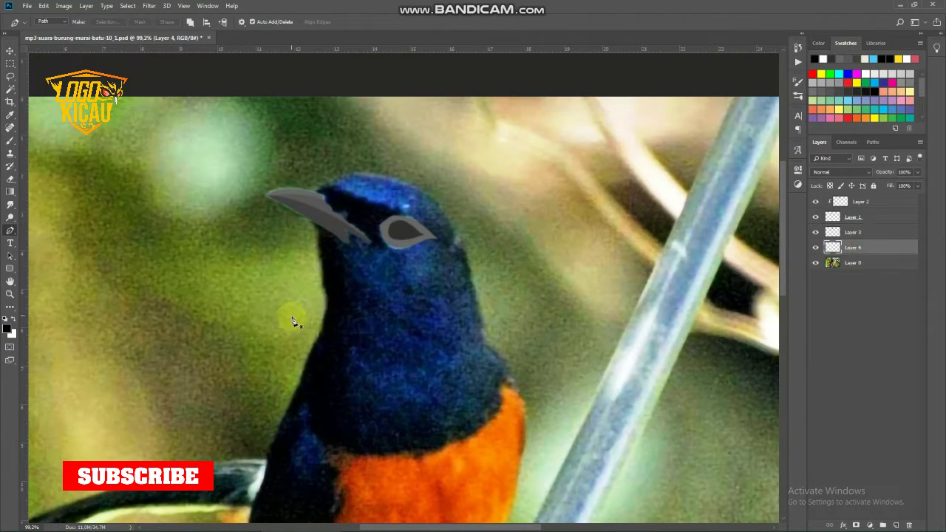
scroll(344, 177, "up", 4)
left_click(268, 221)
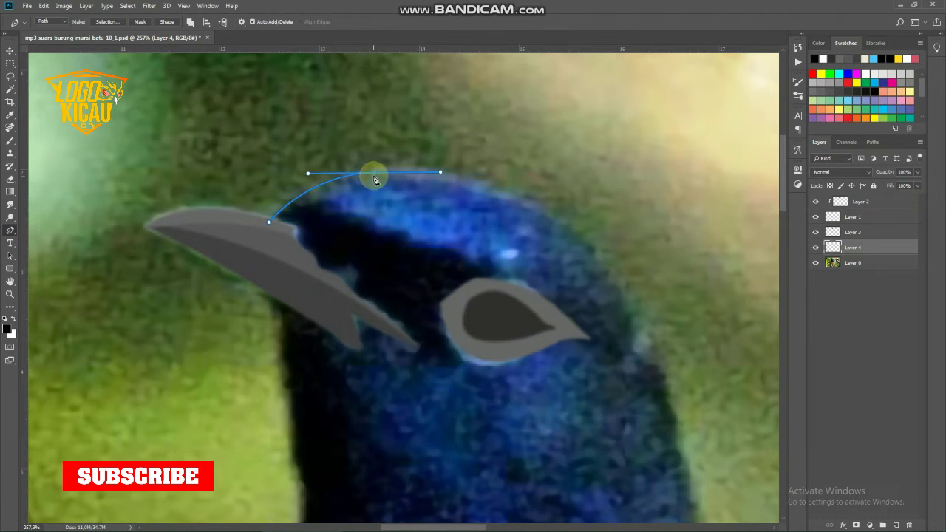
left_click_drag(333, 210, 271, 256)
left_click(269, 223)
right_click(398, 231)
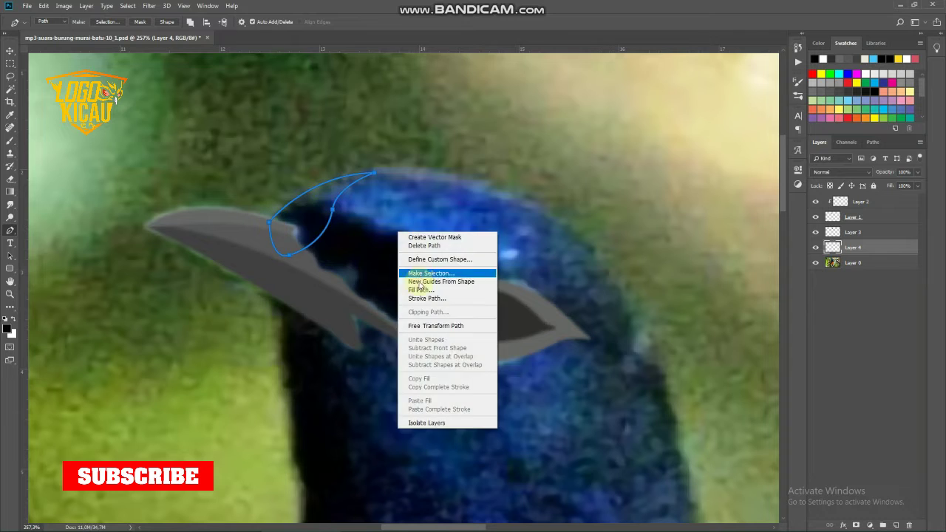
left_click(419, 289)
key("Return")
Step: Draw a second curved feather path sweeping back along the crown and fill it with black
left_click_drag(383, 183, 404, 178)
left_click_drag(447, 180, 505, 195)
left_click_drag(408, 192, 391, 209)
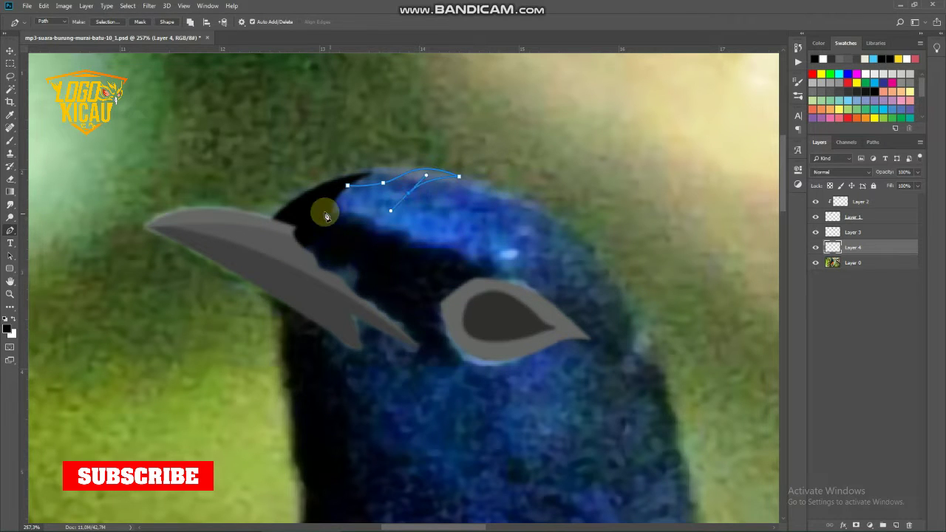
left_click_drag(322, 210, 296, 188)
left_click(348, 185)
right_click(417, 232)
left_click(442, 294)
key("Return")
key("Return")
Step: Add a small upward-pointing black feather spike between the first two crest feathers
scroll(371, 207, "up", 3)
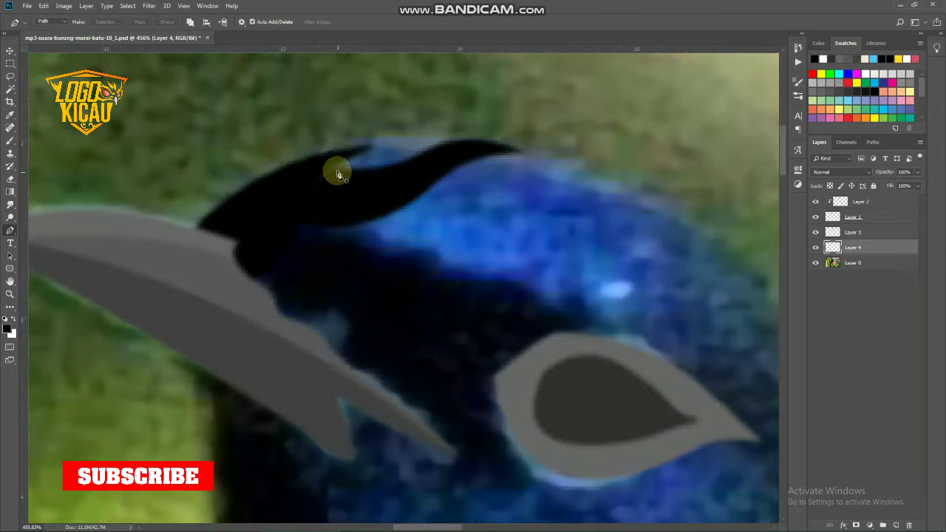
left_click(327, 166)
left_click_drag(384, 150, 398, 140)
left_click(422, 133)
left_click(328, 165)
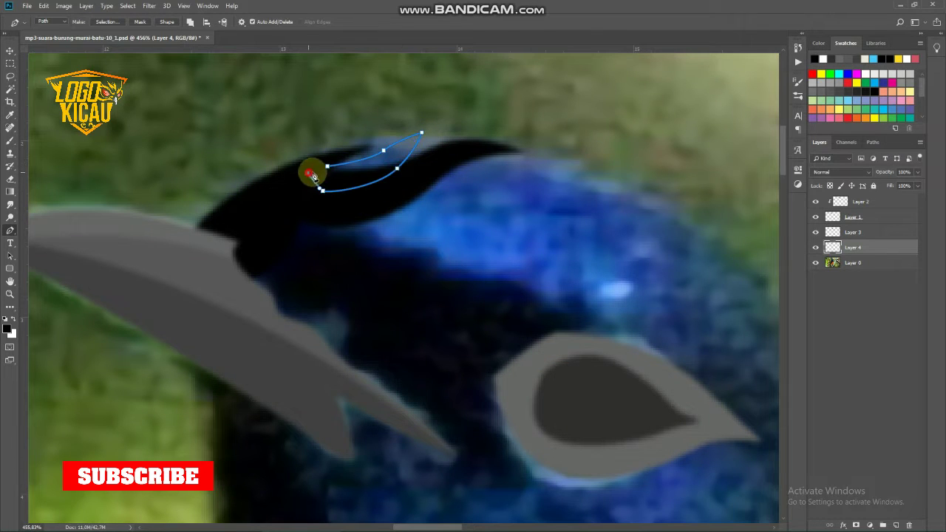
right_click(410, 201)
left_click(428, 260)
scroll(431, 264, "down", 3)
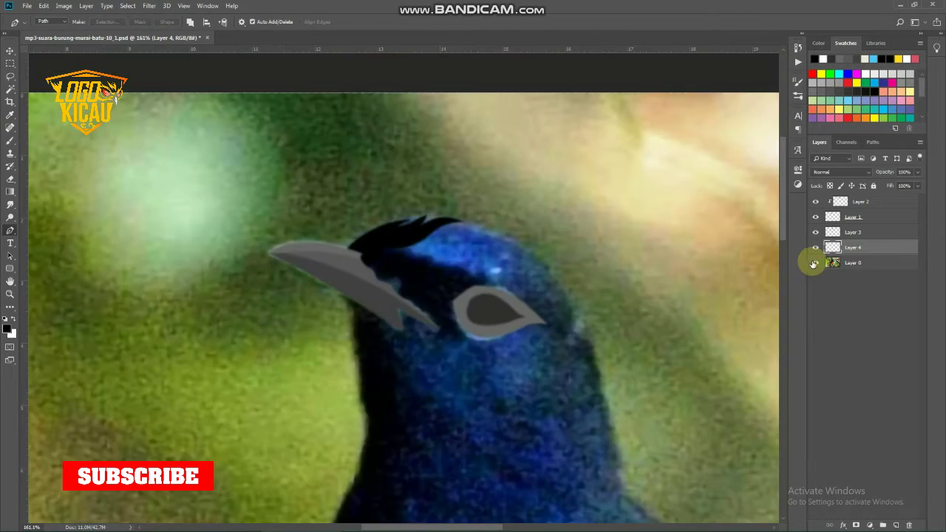
Step: Draw the lowest crest feather from the beak base back toward the eye and fill its path with black
scroll(397, 274, "up", 2)
left_click(408, 229)
left_click(457, 224)
left_click(505, 255)
left_click(447, 254)
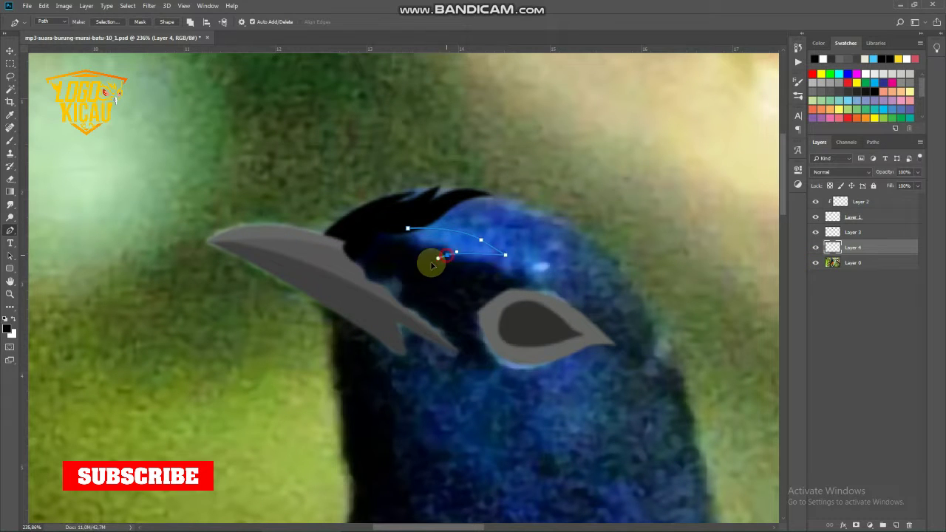
left_click(357, 287)
left_click(325, 251)
left_click(350, 229)
left_click(369, 221)
left_click(408, 228)
right_click(409, 230)
left_click(437, 298)
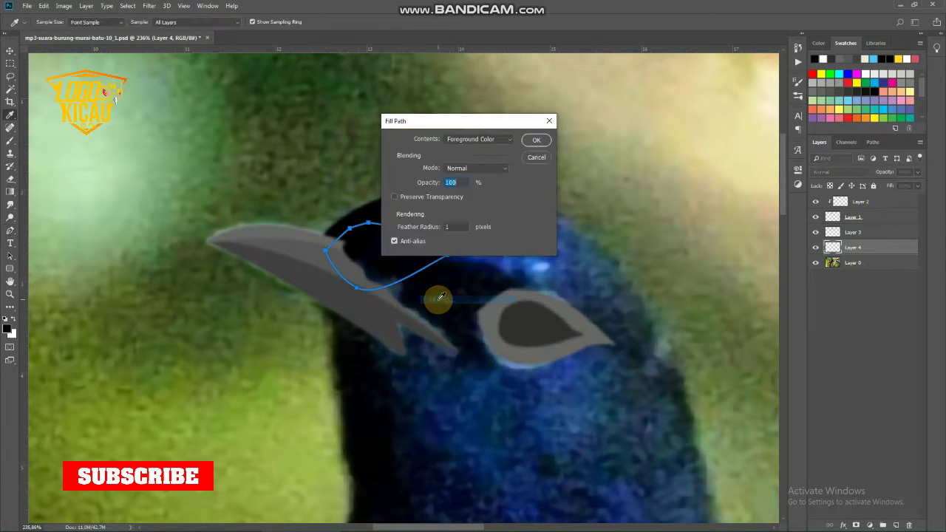
key("Return")
Step: Draw a long curved feather path between the upper and lowest crest feathers and fill it with black
left_click(419, 215)
left_click(527, 238)
left_click(459, 236)
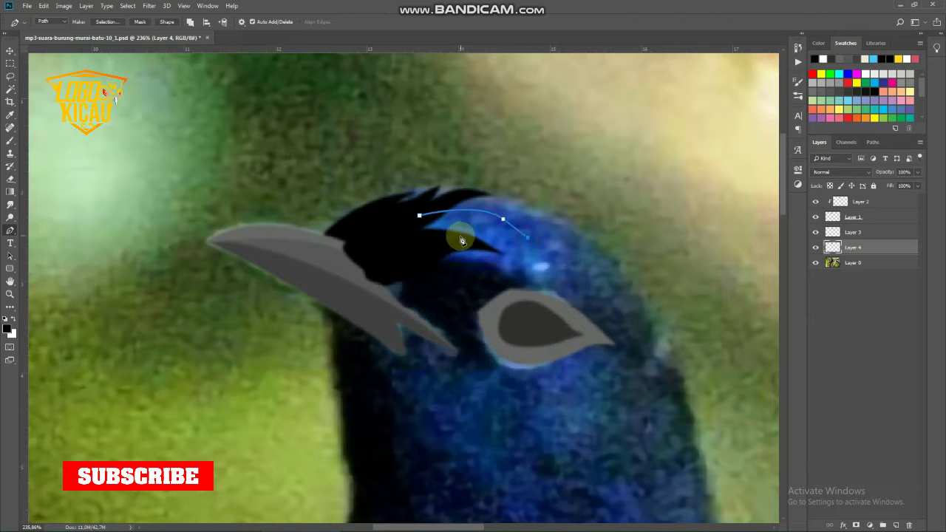
left_click(412, 244)
left_click(401, 238)
left_click(419, 215)
right_click(447, 242)
left_click(469, 314)
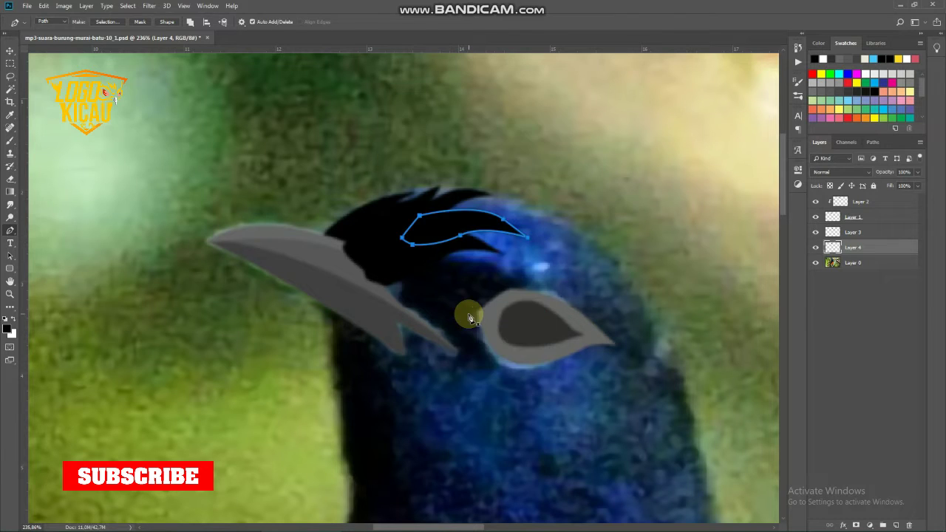
Step: Hide the bird photo on Layer 0 and set the foreground colour to dark grey
left_click(815, 262)
left_click(7, 328)
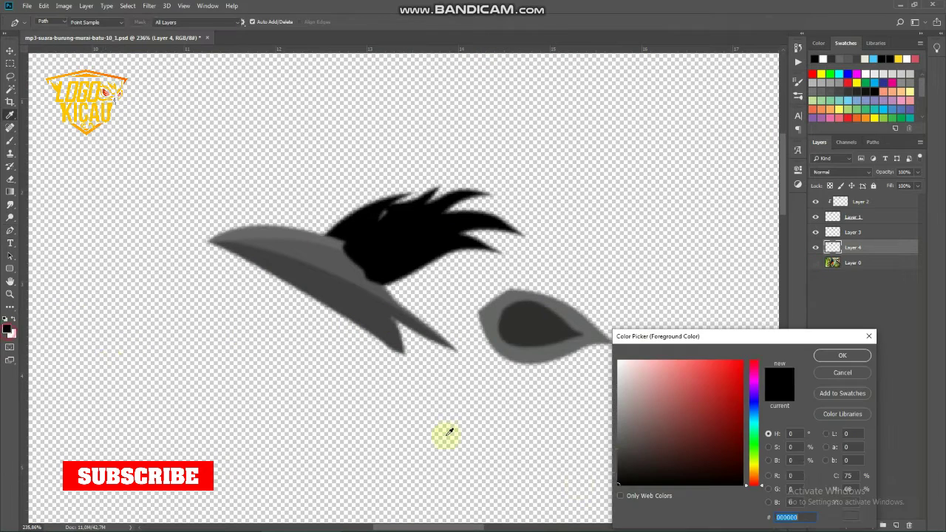
left_click(615, 462)
left_click(841, 355)
Step: Draw a leaf-shaped highlight path at the front of the crest beside the beak and fill it with dark grey
key("p")
scroll(331, 237, "up", 3)
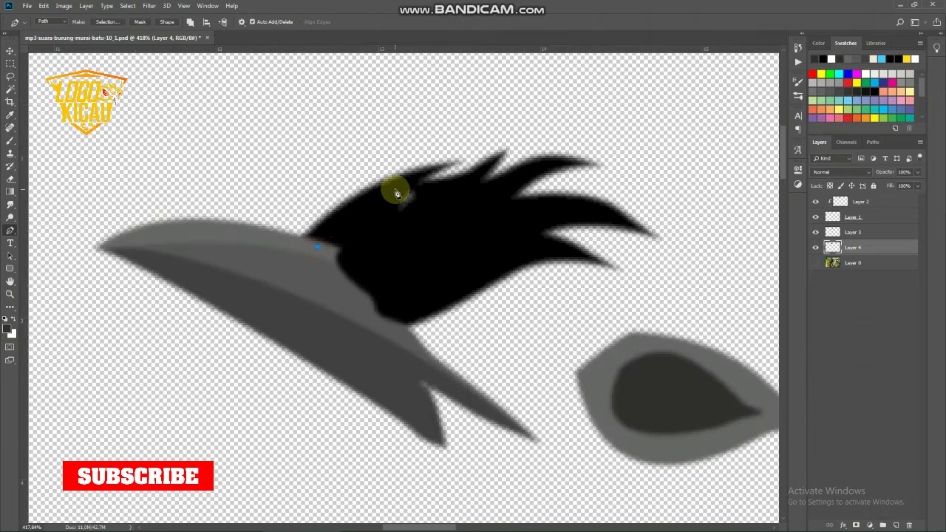
left_click_drag(380, 212, 370, 238)
left_click_drag(352, 274, 321, 285)
left_click(318, 247)
right_click(354, 238)
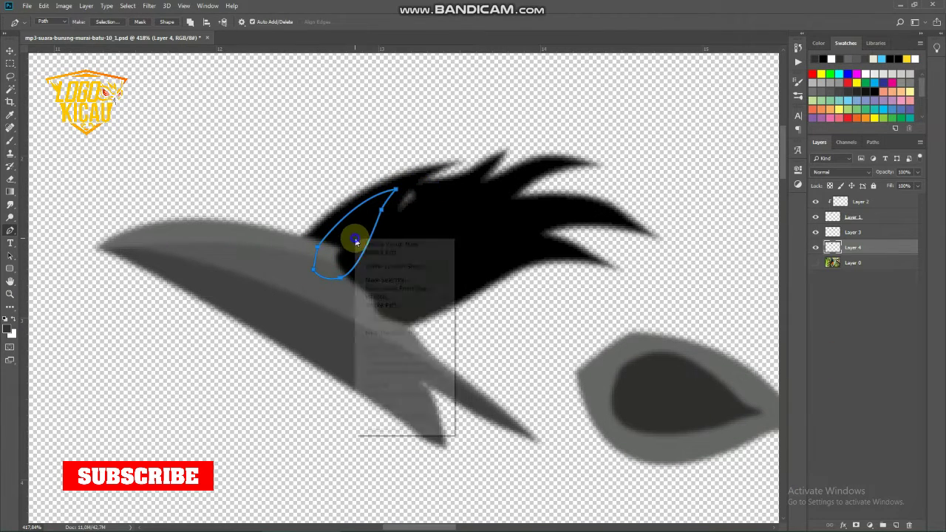
left_click(372, 295)
key("Return")
key("Return")
Step: Draw a pointed highlight path inside the small spiked crest feather and fill it with dark grey
left_click(383, 202)
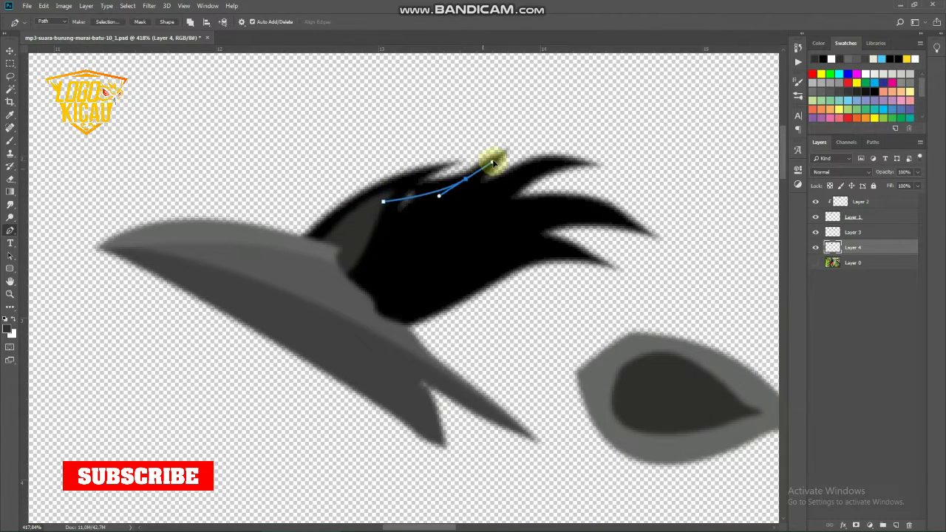
left_click(466, 179)
left_click_drag(380, 241, 318, 258)
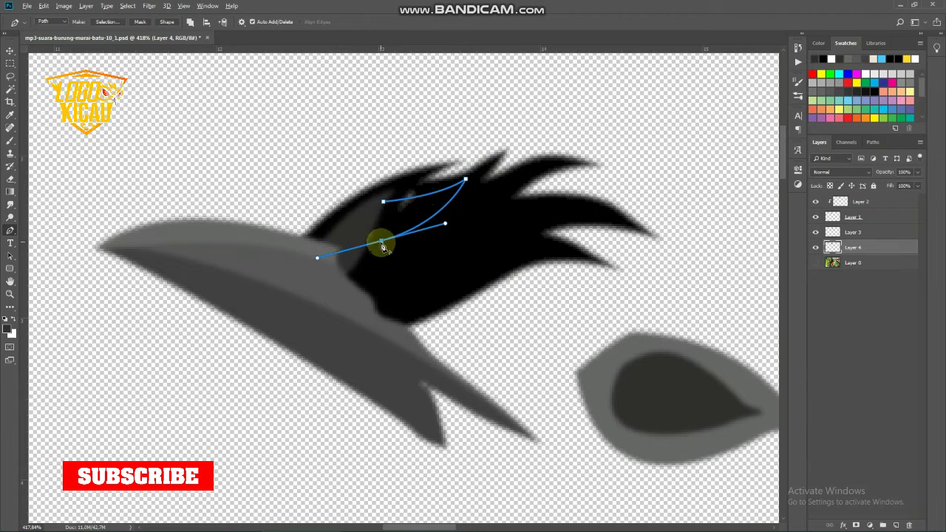
left_click(383, 201)
right_click(383, 203)
left_click(418, 270)
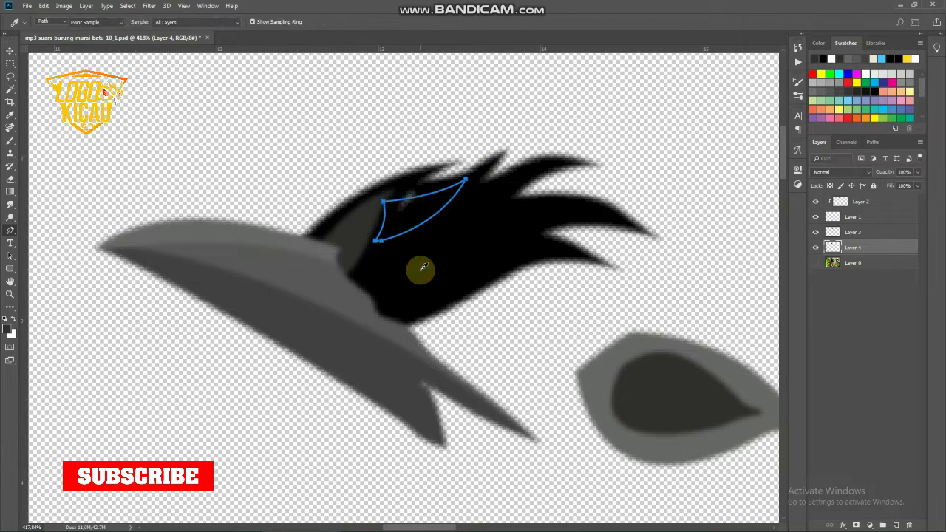
key("Escape")
Step: Draw a large highlight path inside the lowest crest feather, starting at the beak edge, and fill it with dark grey
left_click(346, 279)
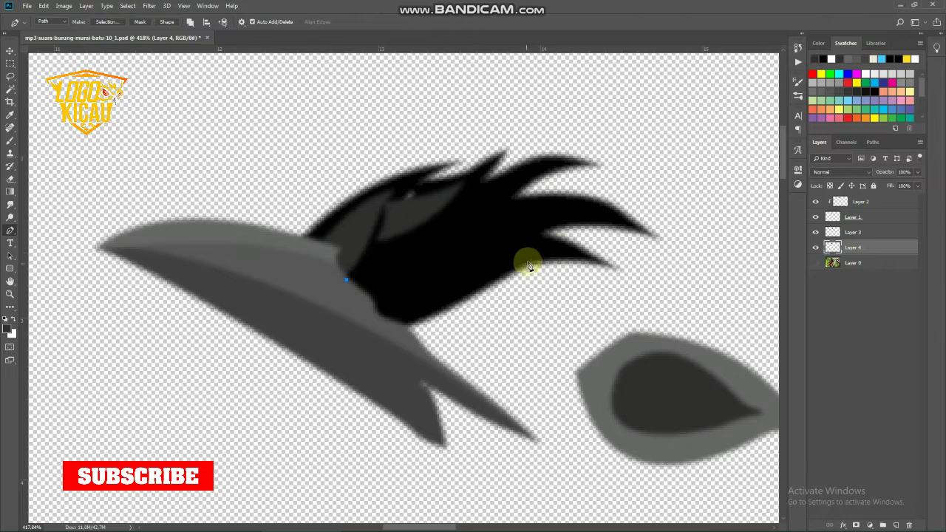
left_click_drag(562, 249, 666, 294)
left_click(563, 250, "alt")
left_click_drag(473, 269, 430, 299)
left_click_drag(371, 322, 342, 322)
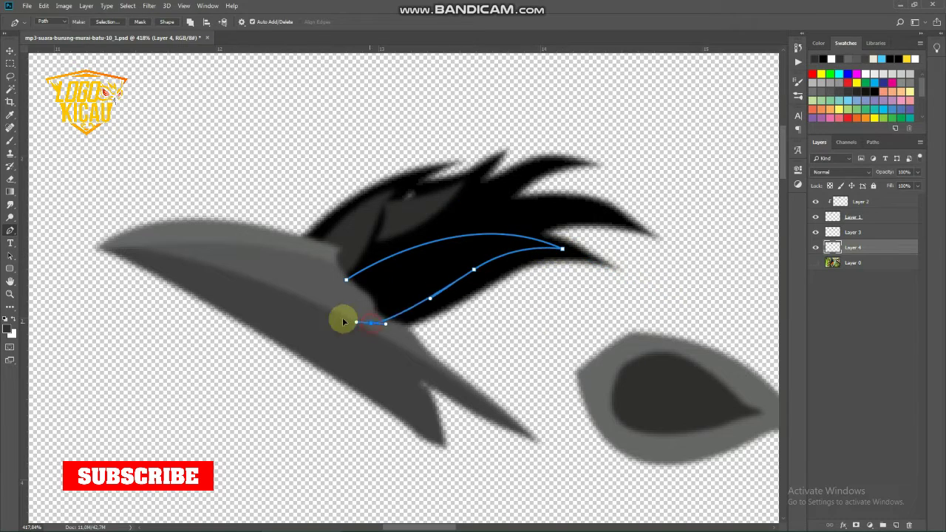
left_click(346, 280)
right_click(357, 279)
left_click(386, 337)
key("Return")
key("Return")
Step: Draw a highlight path inside the uppermost long crest feather and fill it with dark grey
scroll(382, 297, "down", 3)
scroll(449, 233, "up", 6)
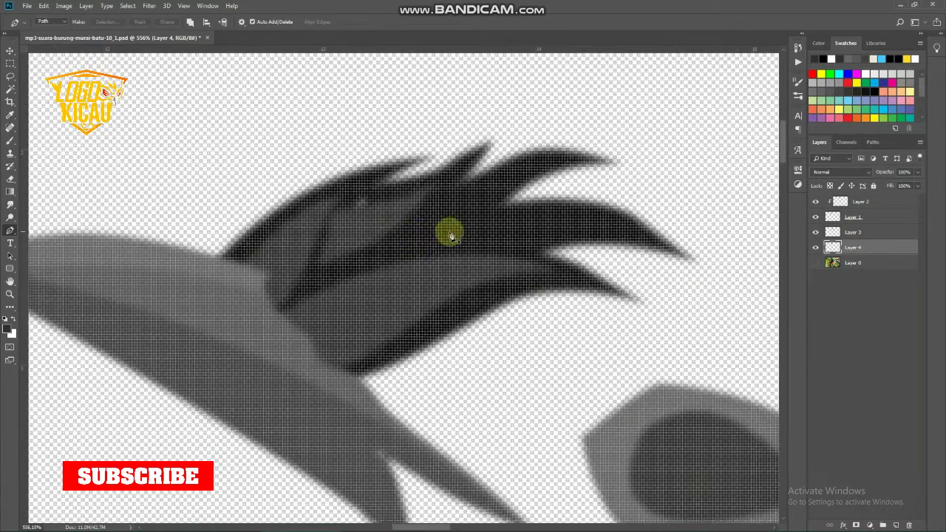
scroll(449, 233, "down", 3)
left_click(406, 241)
scroll(434, 218, "up", 3)
scroll(434, 224, "down", 2)
left_click_drag(434, 219, 358, 233)
left_click(514, 181)
right_click(414, 265)
left_click(443, 322)
key("Return")
key("Return")
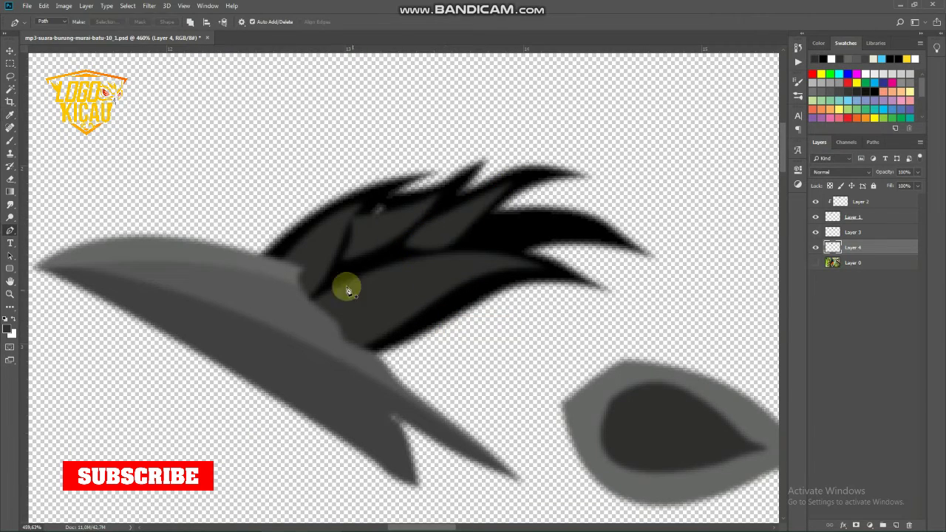
Step: Fill a thin curved highlight sliver with dark grey just above the lowest feather's highlight
left_click(329, 281)
left_click(329, 282)
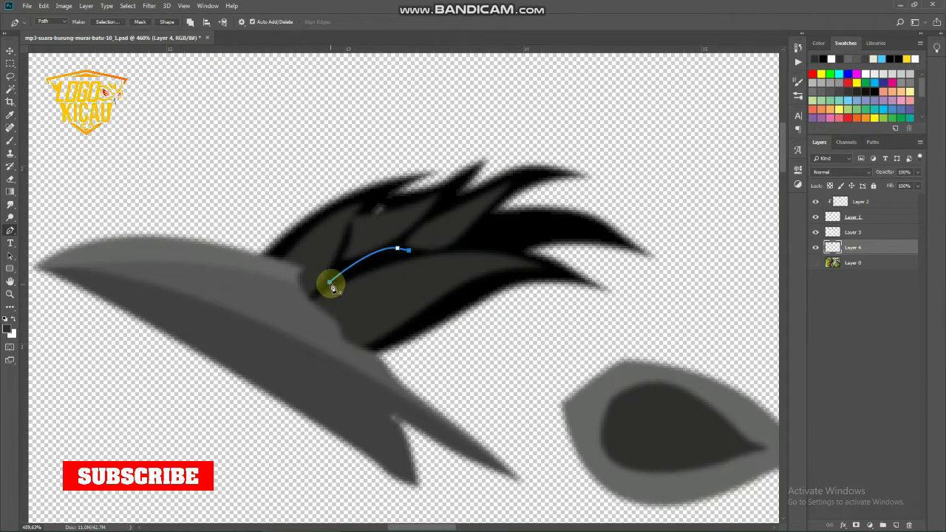
right_click(376, 303)
left_click(473, 359)
key("Return")
key("Escape")
Step: Draw a curved highlight path inside the long middle crest feather and fill it with dark grey
left_click(465, 241)
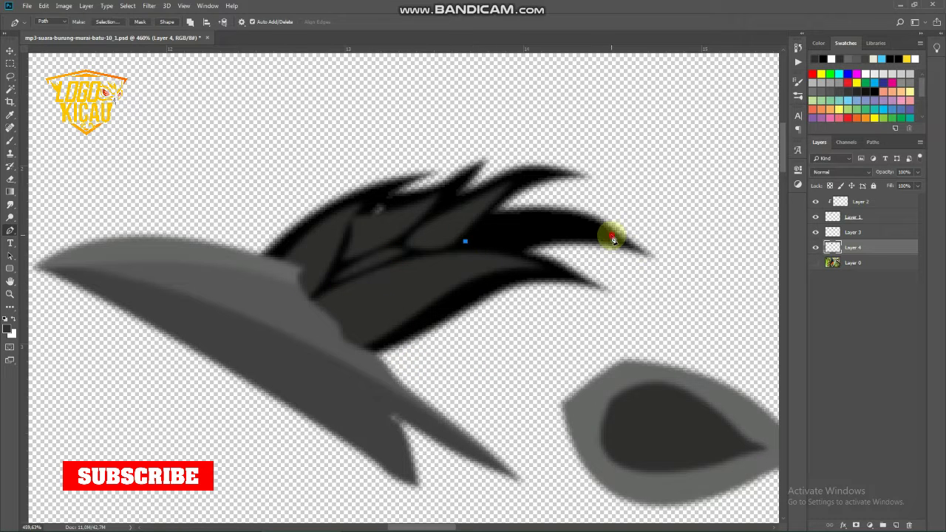
left_click_drag(611, 234, 686, 283)
left_click_drag(460, 281, 458, 282)
left_click(506, 250, "alt")
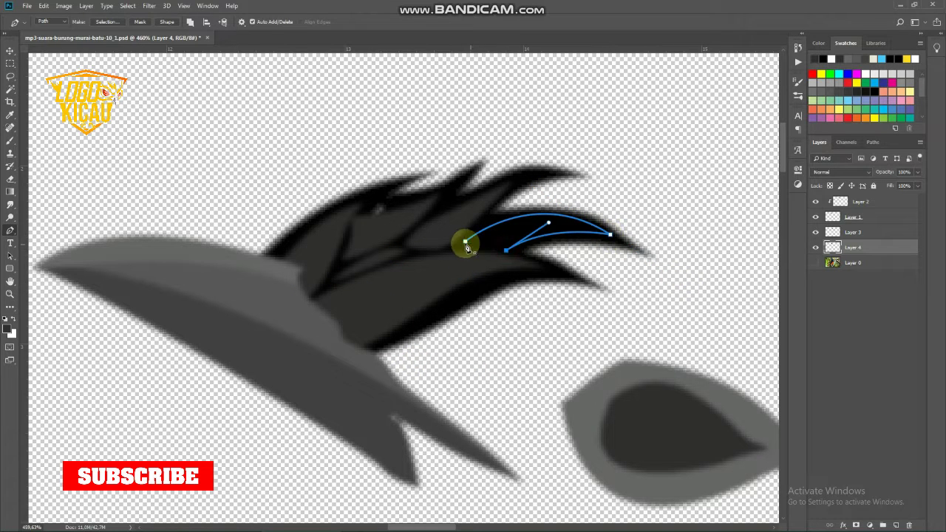
left_click(464, 241)
right_click(467, 261)
left_click(500, 319)
key("Return")
key("Escape")
scroll(500, 318, "down", 5)
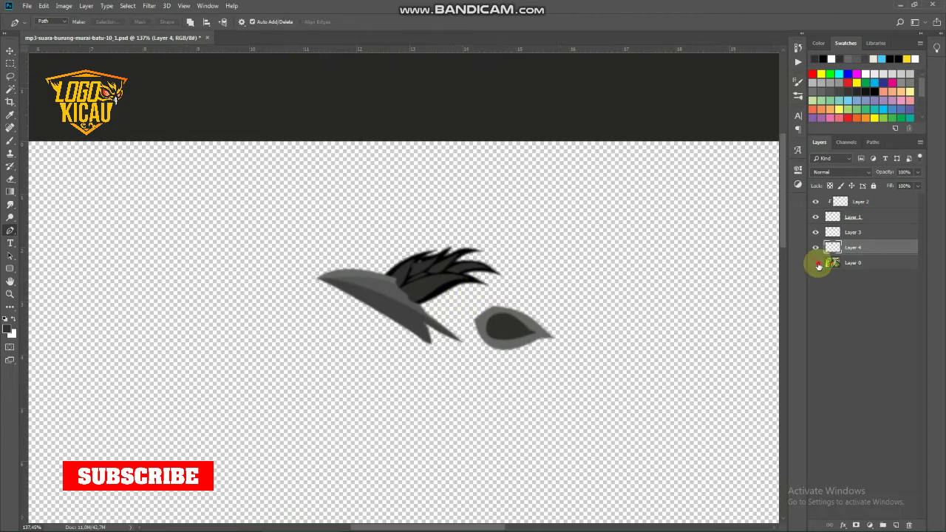
Step: Show the reference photo and trace the crown's upper outline from behind the crest to a rear tip, then back above the eye
left_click(815, 263)
scroll(502, 306, "up", 5)
left_click(440, 201)
left_click_drag(563, 237, 604, 270)
left_click(610, 272)
left_click(558, 246, "alt")
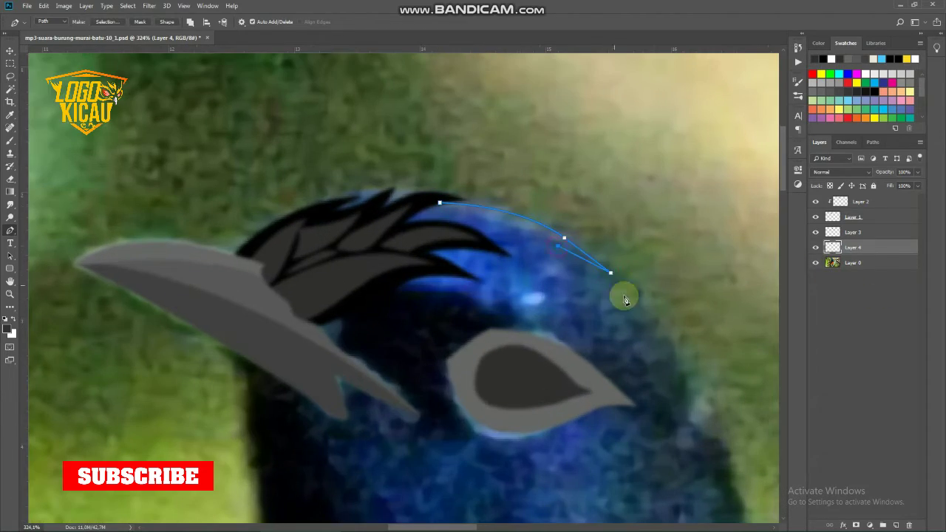
left_click_drag(664, 339, 692, 393)
left_click_drag(677, 382, 630, 285)
left_click(615, 243, "alt")
left_click_drag(510, 197, 473, 198)
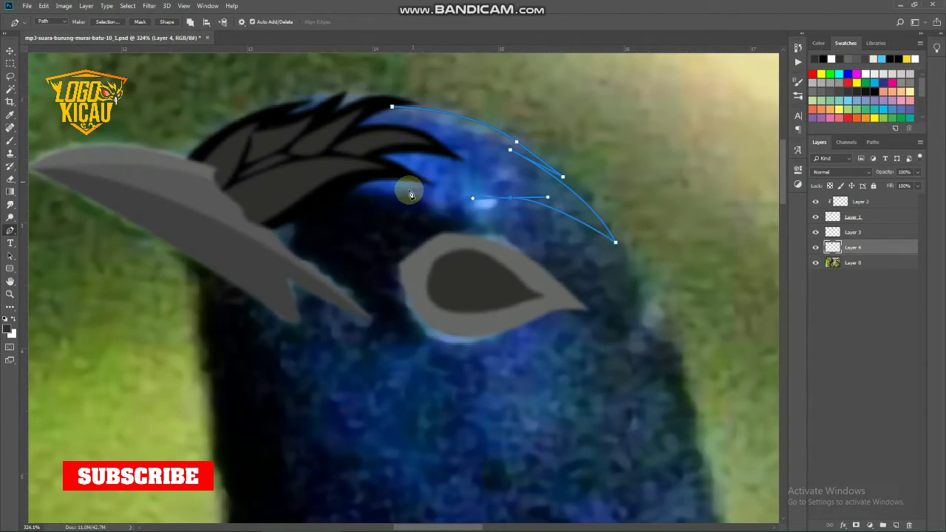
Step: Continue the crown path with a wavy lower edge above the eye, reaching under the lowest crest feather
scroll(444, 172, "up", 3)
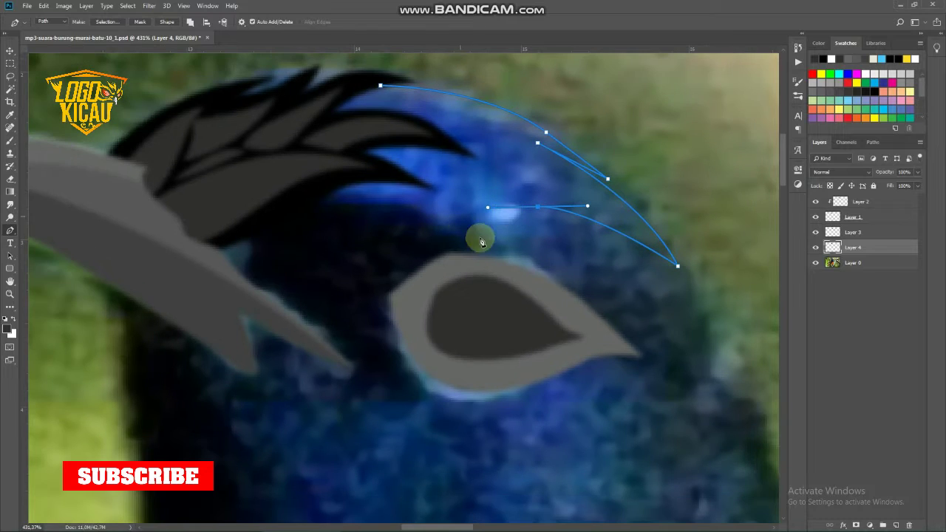
left_click_drag(433, 220, 398, 215)
left_click_drag(284, 209, 240, 226)
left_click(285, 209, "alt")
scroll(284, 208, "up", 2)
scroll(345, 187, "down", 2)
left_click_drag(350, 177, 380, 171)
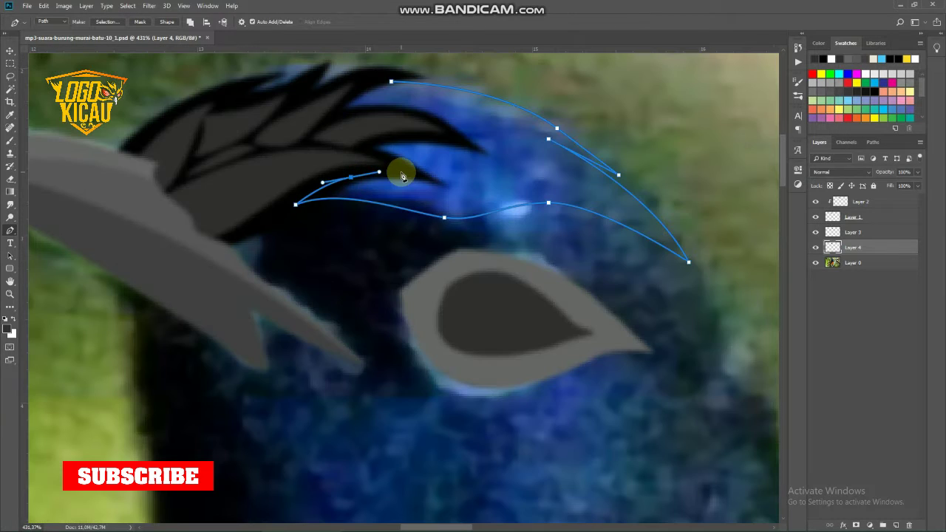
Step: Trace the path in and out around the crest feather tips and close it at the upper starting point
left_click(402, 171)
left_click(362, 151)
left_click_drag(452, 141, 471, 144)
left_click(470, 147)
left_click_drag(342, 118, 272, 143)
left_click(342, 118, "alt")
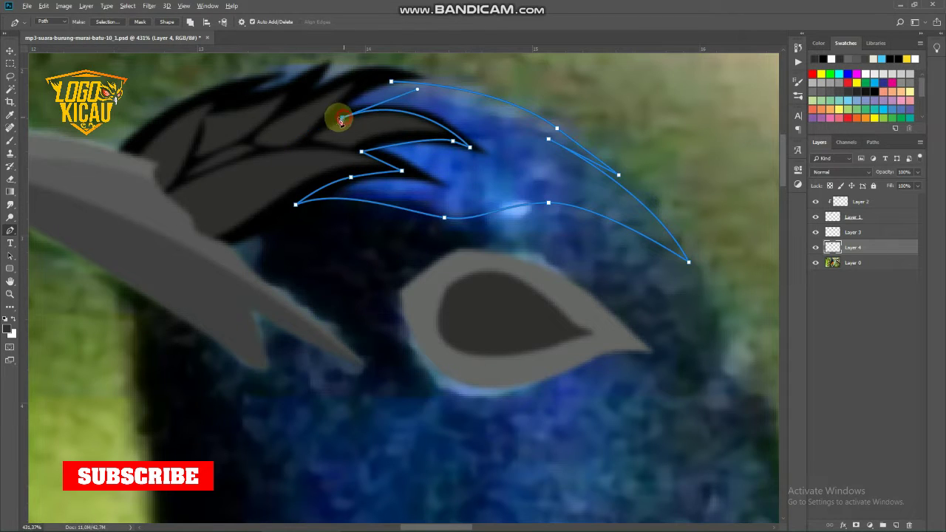
left_click(337, 117)
left_click_drag(391, 81, 425, 78)
right_click(433, 108)
left_click(480, 169)
key("Return")
key("Return")
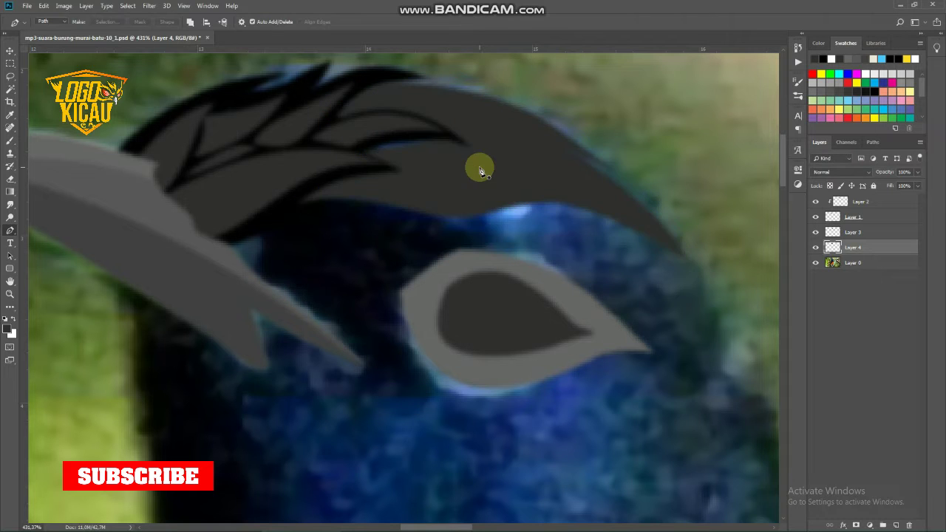
key("ctrl+alt+z")
key("ctrl+alt+z")
Step: Set the foreground colour to black and fill the closed crown path with it
left_click(7, 329)
left_click(227, 107)
left_click(826, 355)
right_click(538, 258)
left_click(603, 324)
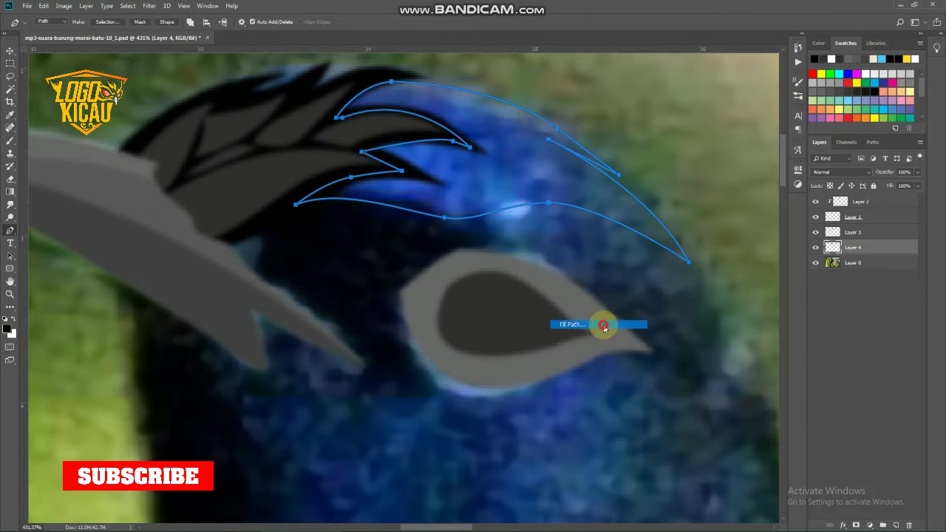
key("Return")
key("Return")
Step: Draw a curved leaf-shaped highlight path along the upper part of the black crown patch and fill it with dark grey
left_click(6, 330)
left_click(212, 226)
key("Return")
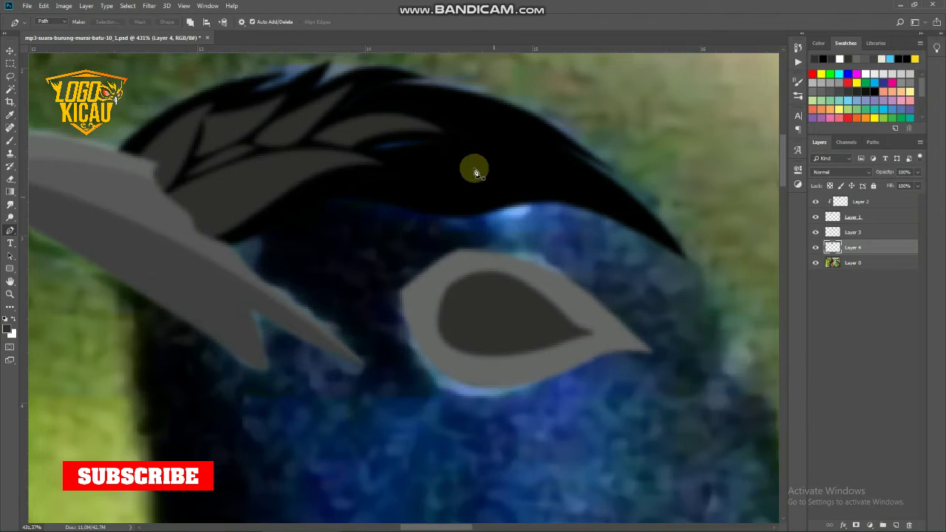
key("p")
scroll(470, 170, "up", 2)
left_click(334, 194)
left_click_drag(510, 198, 583, 254)
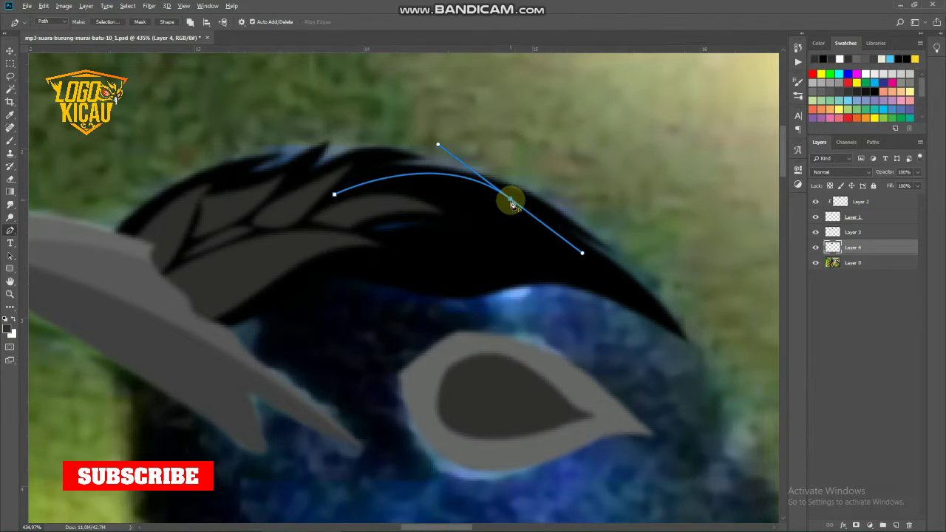
left_click(510, 199, "alt")
left_click_drag(431, 196, 307, 209)
left_click(430, 197, "alt")
right_click(469, 235)
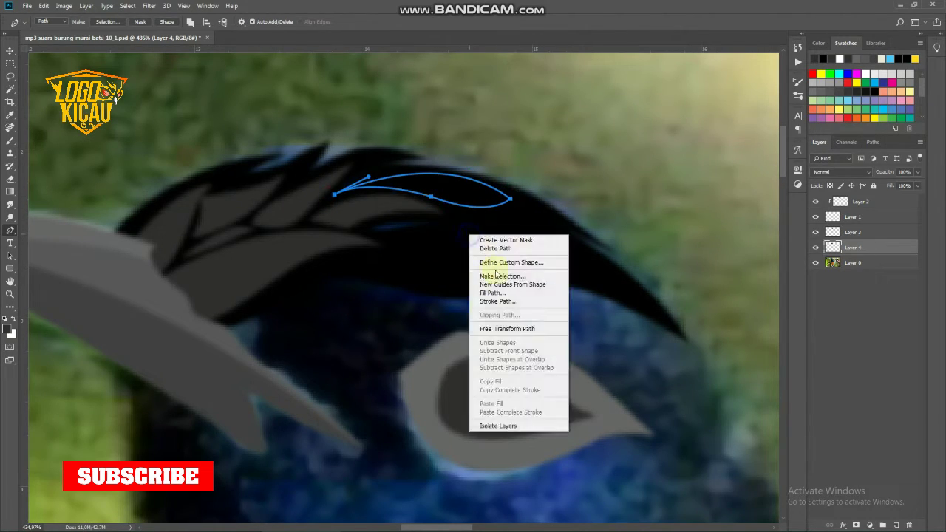
left_click(494, 293)
key("Return")
key("Return")
Step: Draw a leaf-shaped highlight below the long middle feather, in the centre of the crown patch, and fill it with dark grey
left_click(366, 230)
left_click_drag(495, 255, 562, 313)
left_click(366, 230)
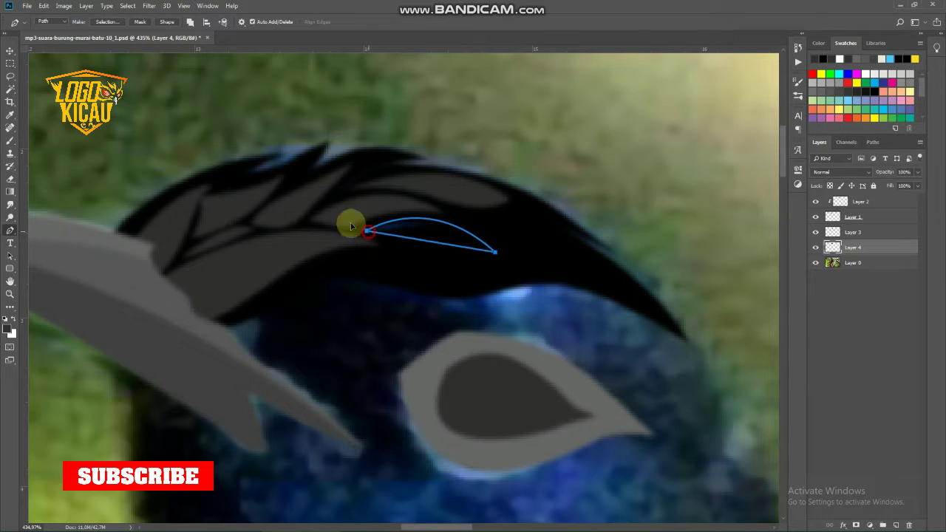
right_click(308, 167)
left_click(342, 225)
key("Return")
Step: Draw a long wavy highlight path along the crown patch's lower edge and fill it with dark grey
left_click(338, 261)
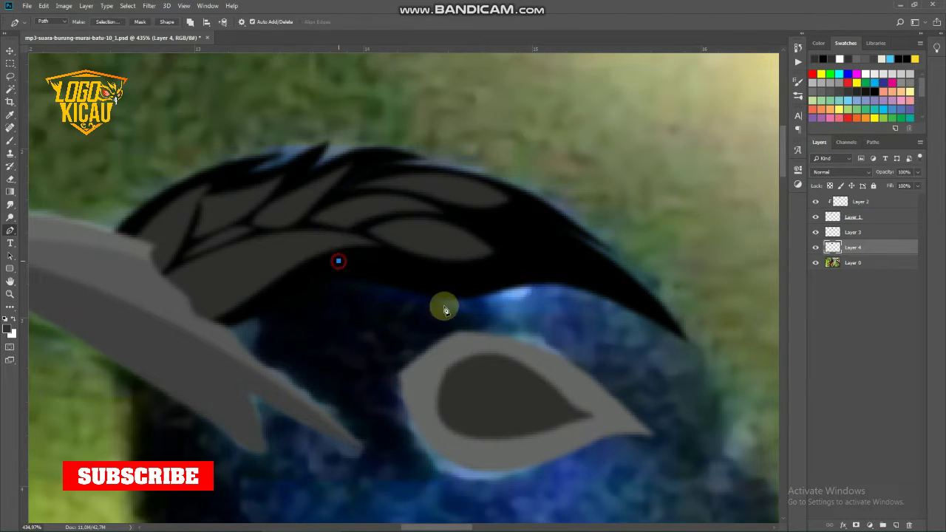
left_click_drag(508, 274, 599, 232)
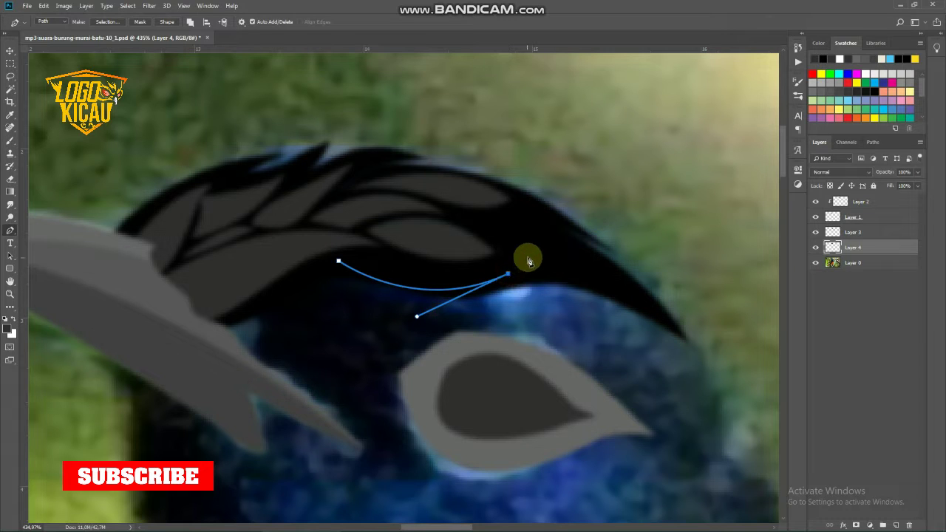
left_click_drag(549, 267, 464, 278)
left_click_drag(385, 248, 354, 218)
left_click(385, 249, "alt")
left_click_drag(339, 261, 332, 270)
right_click(378, 261)
left_click(401, 319)
key("Return")
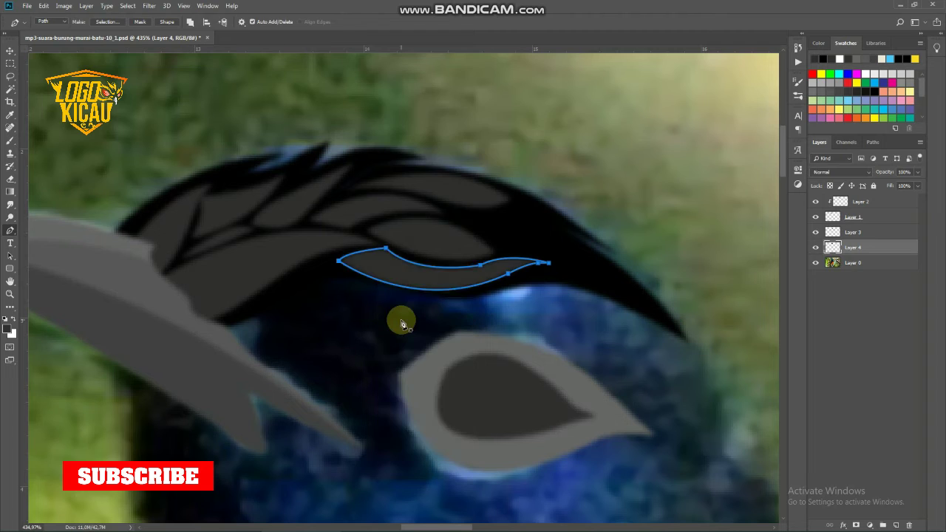
Step: Draw a pointed highlight path sloping toward the rear of the crown patch, behind the central highlight, and fill it with dark grey
left_click(452, 213)
left_click_drag(591, 267, 634, 328)
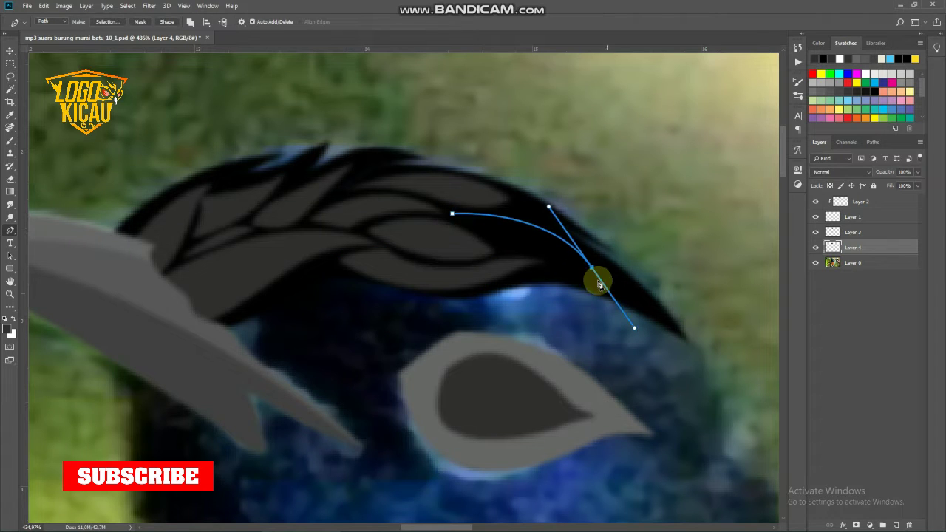
left_click_drag(495, 238, 463, 212)
left_click(495, 238, "alt")
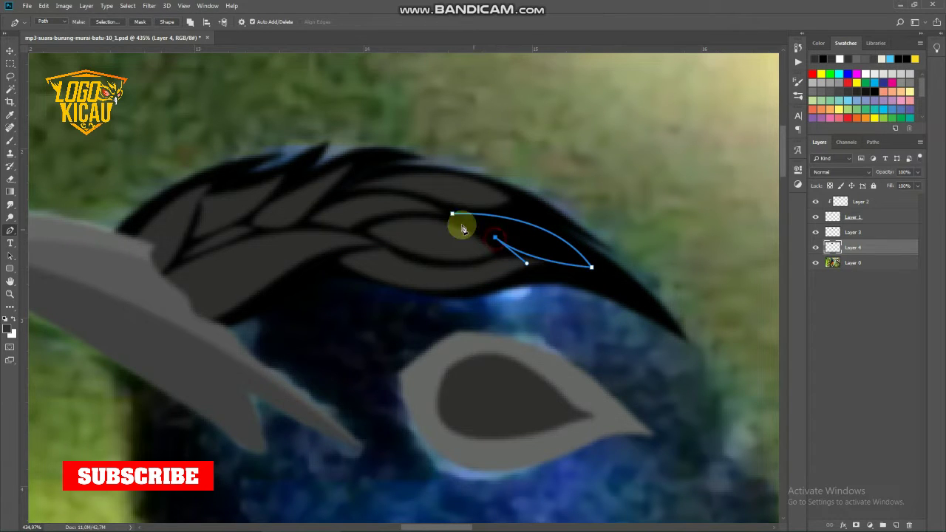
left_click(452, 214)
right_click(478, 230)
left_click(501, 289)
key("Return")
key("Return")
Step: Add a small dark grey highlight along the upper rear outline of the crown patch
scroll(534, 259, "up", 1)
left_click(517, 194)
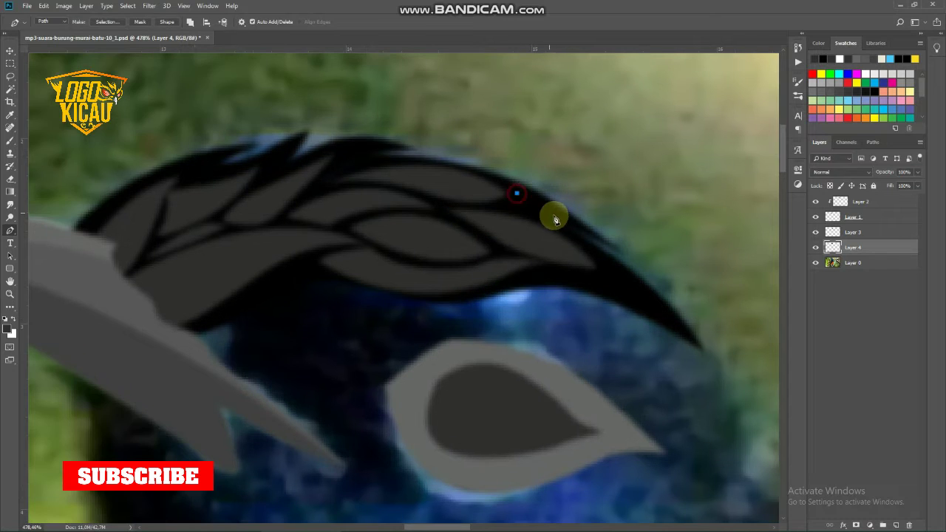
left_click_drag(574, 228, 583, 238)
left_click(575, 228, "alt")
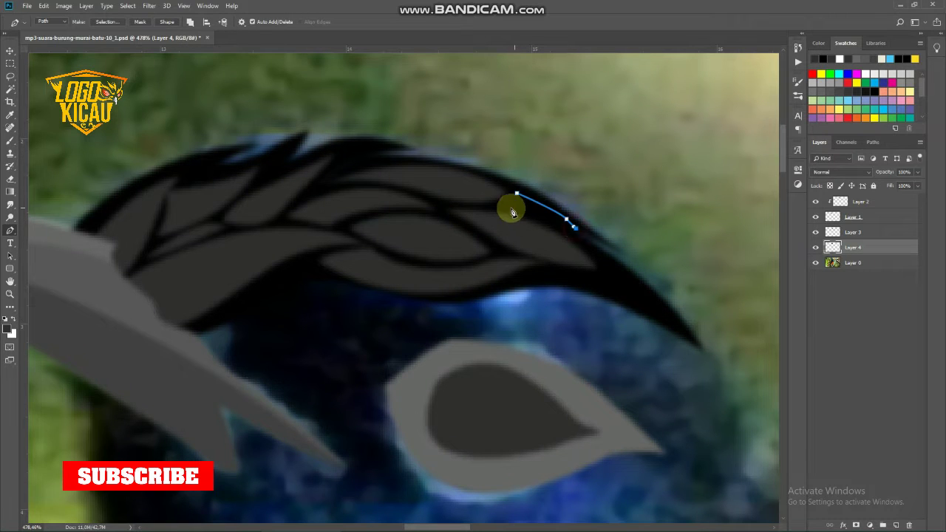
Step: Draw a tapered highlight path reaching into the crown patch's rear tip and fill it with dark grey
left_click(549, 278)
left_click_drag(672, 328, 708, 371)
left_click_drag(599, 255, 570, 236)
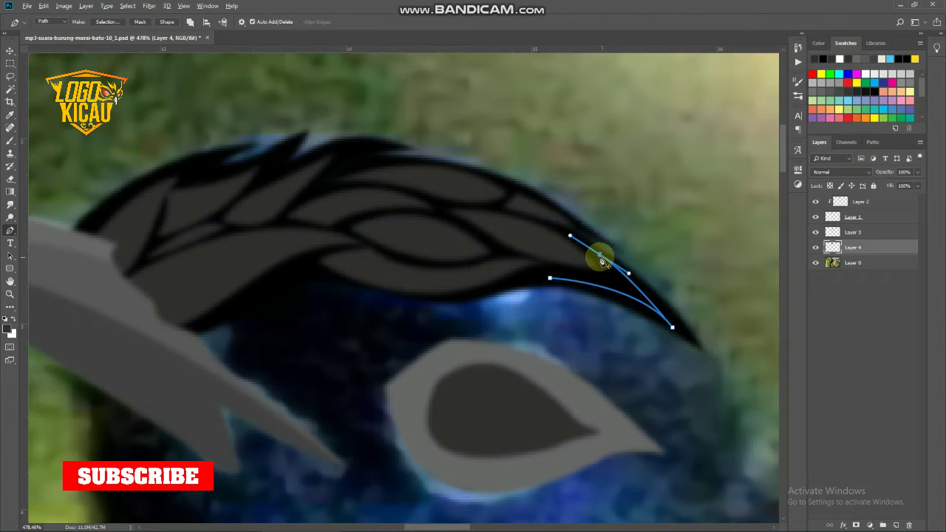
left_click(550, 278)
right_click(573, 257)
left_click(610, 328)
key("Return")
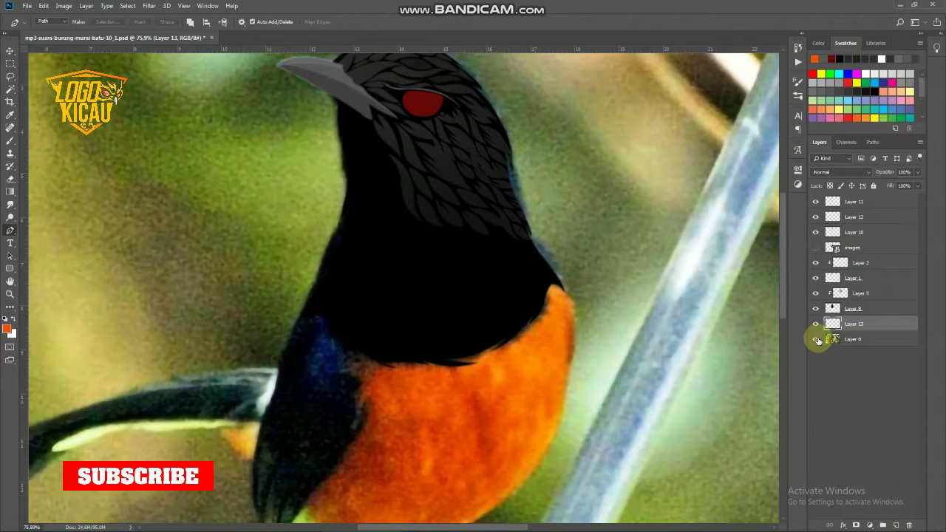
Step: On Layer 13, trace the front outline of the orange belly over the photo, from the neck edge down toward the legs
left_click(816, 338)
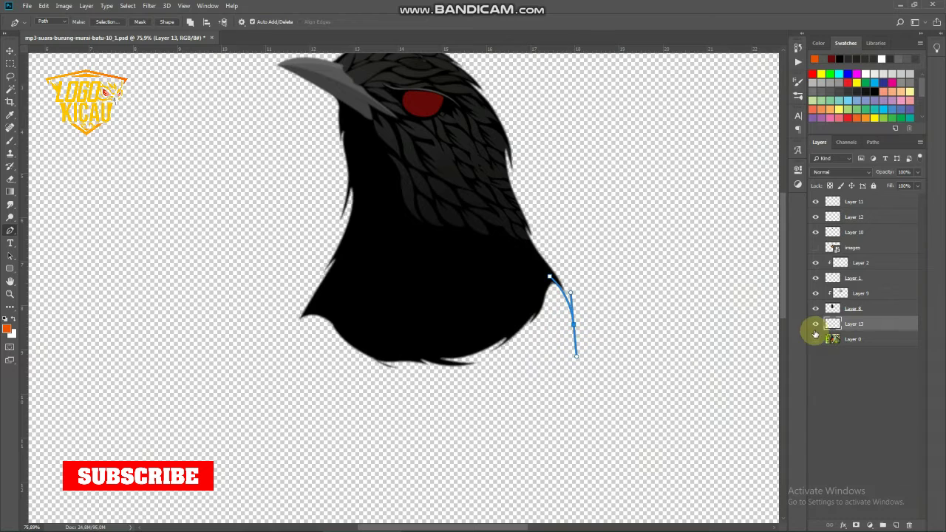
left_click(815, 337)
scroll(574, 333, "up", 2)
left_click(568, 314)
left_click_drag(568, 314, 586, 181)
left_click_drag(575, 297, 568, 314)
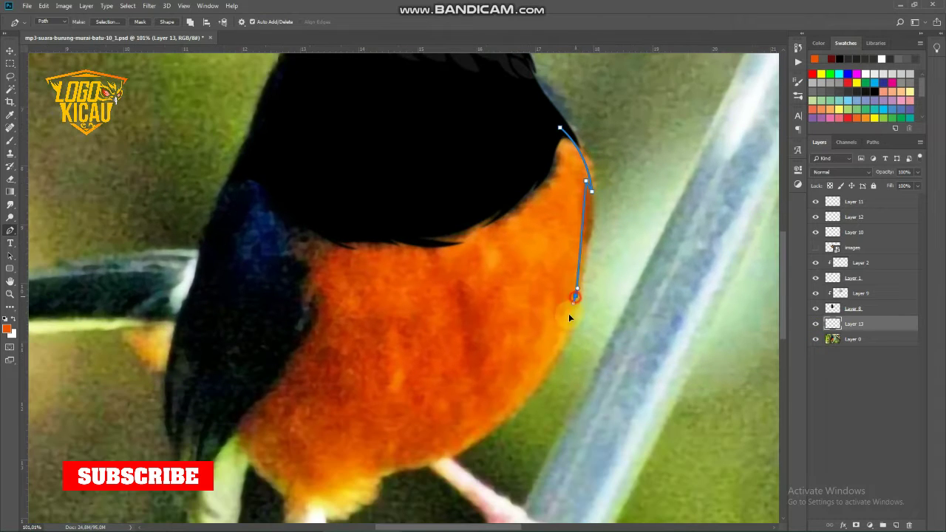
scroll(581, 311, "up", 1)
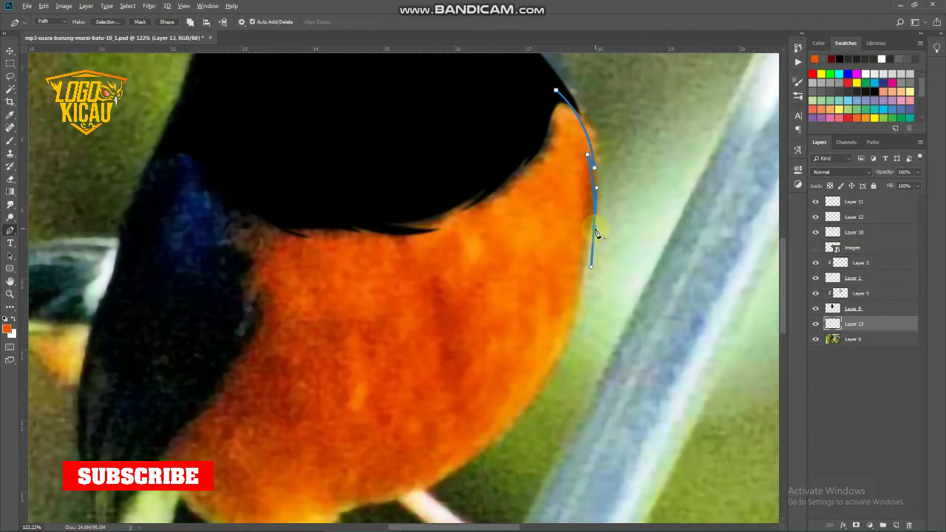
left_click(549, 371)
left_click_drag(433, 479, 413, 457)
Step: Continue the belly path along the underside with jagged feather points around both leg joints
scroll(485, 409, "up", 2)
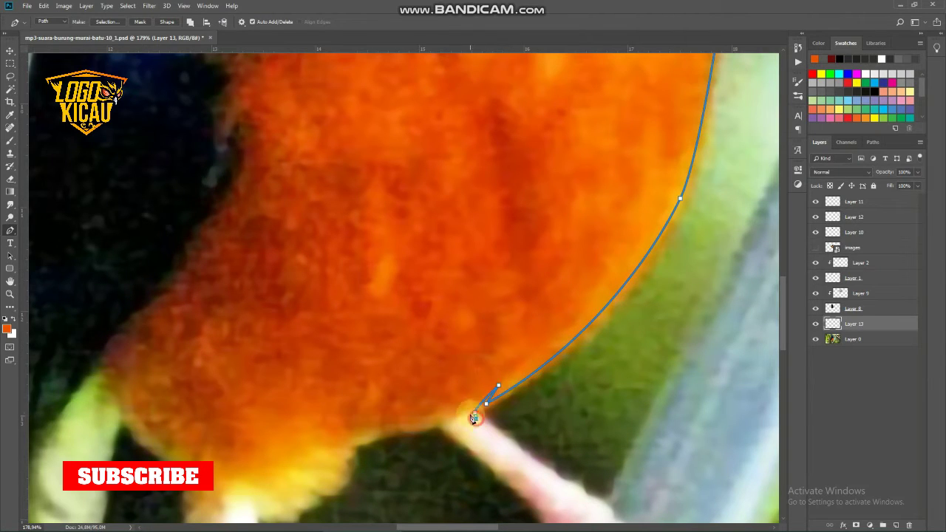
left_click_drag(443, 439, 612, 299)
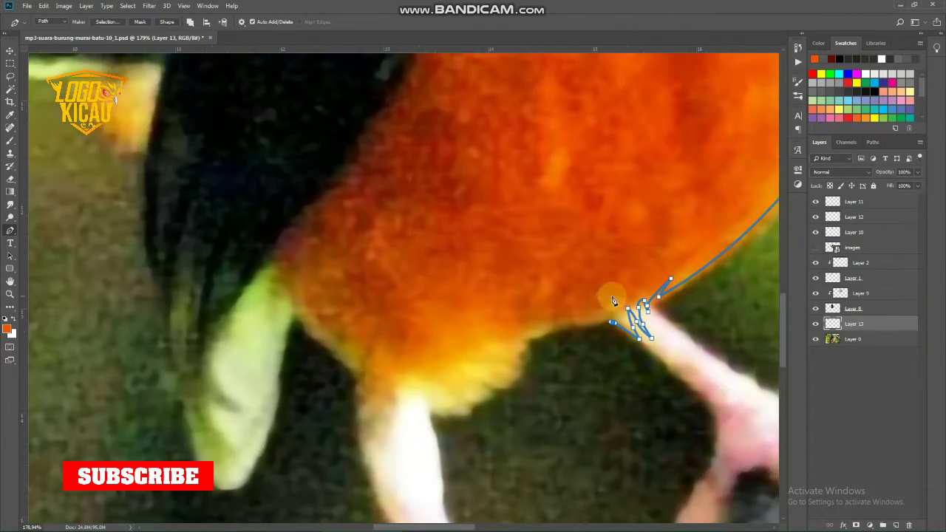
left_click(528, 342)
scroll(527, 376, "down", 3)
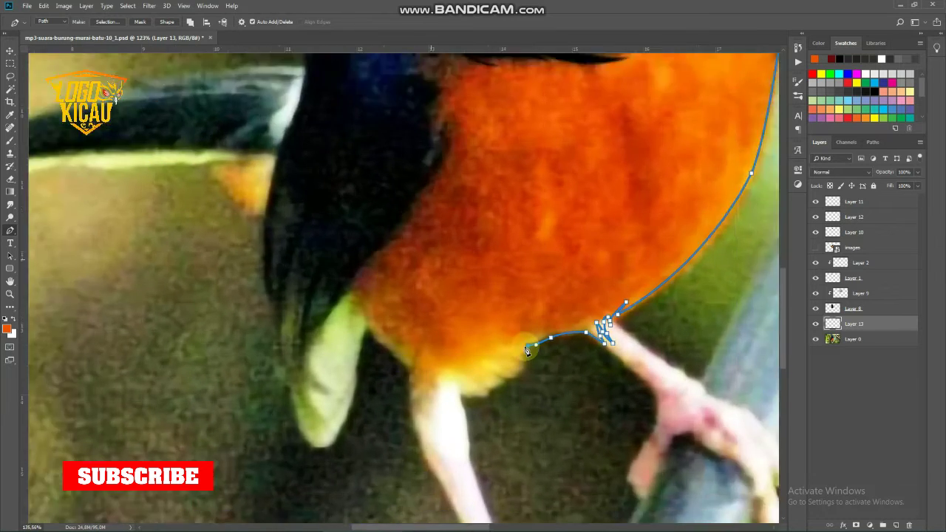
scroll(526, 376, "up", 2)
left_click_drag(499, 385, 493, 391)
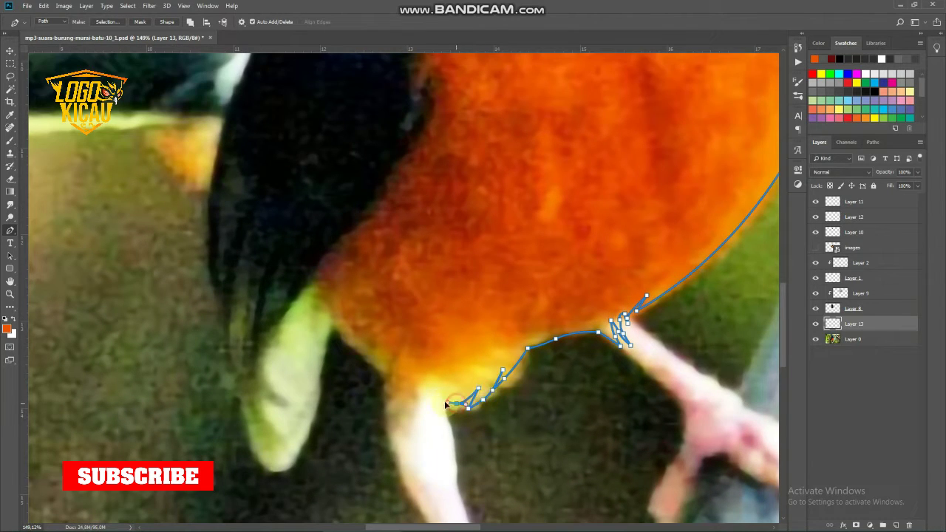
left_click_drag(387, 387, 381, 364)
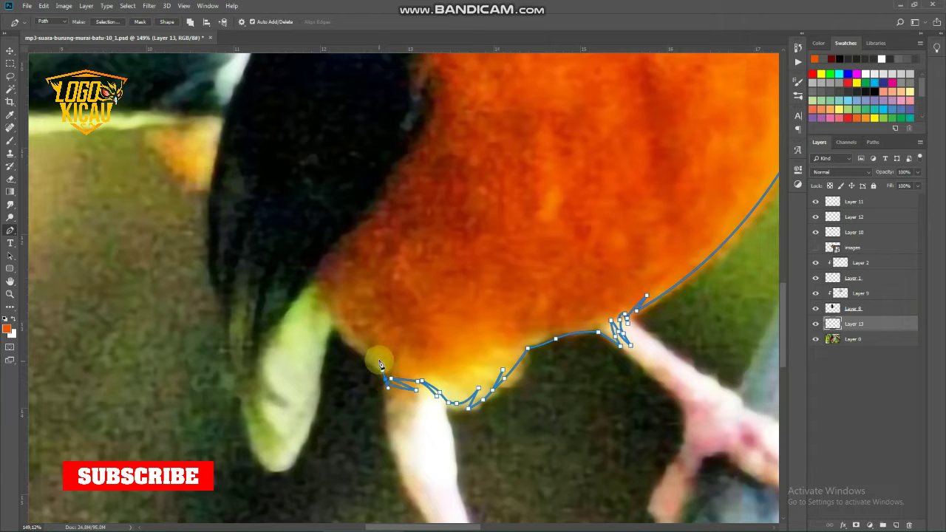
Step: Trace the belly path up along the wing edge and close it behind the black neck
left_click(345, 330)
left_click_drag(323, 291, 314, 433)
left_click(328, 249)
scroll(329, 249, "down", 2)
left_click_drag(399, 290, 293, 281)
left_click(393, 144)
left_click(498, 231)
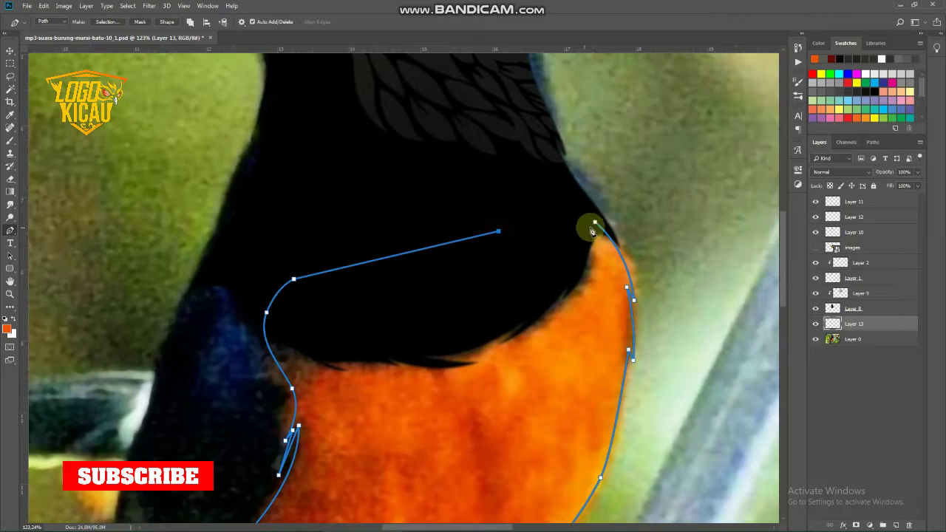
left_click(595, 222)
Step: Hide the reference photo and fill the closed belly path with orange
left_click(816, 340)
scroll(437, 263, "down", 8)
right_click(437, 238)
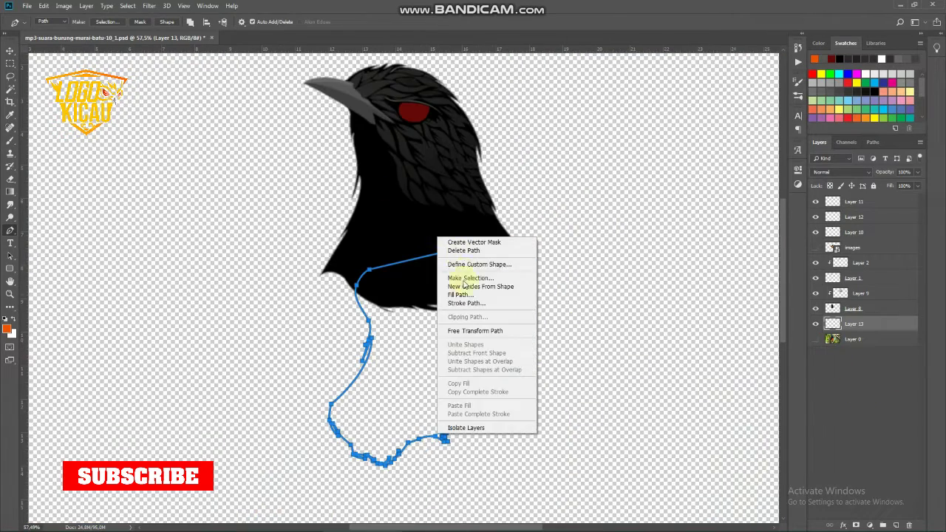
left_click(464, 296)
key("Return")
key("Return")
Step: Switch to the Move tool and save the document
scroll(464, 297, "down", 4)
scroll(464, 296, "down", 3)
left_click(10, 51)
key("ctrl+s")
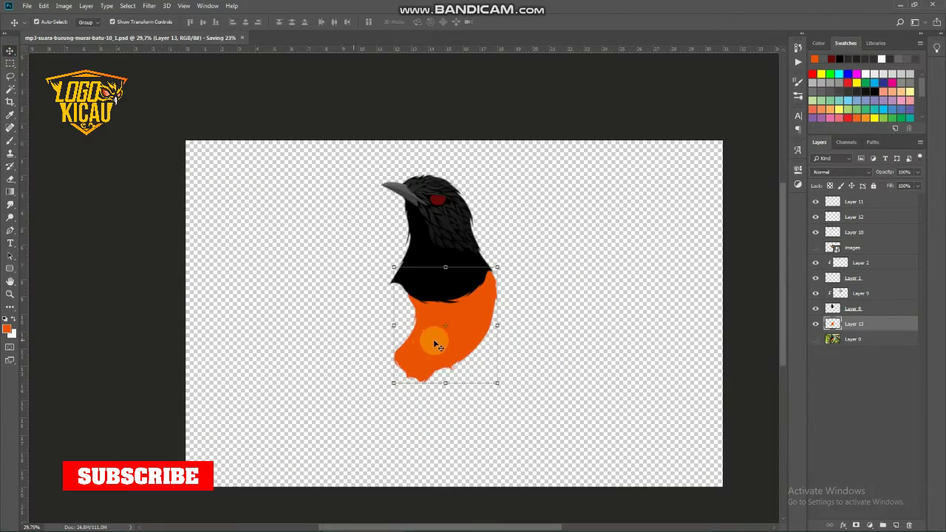
Step: Show the photo, add a new layer clipped to the belly layer, and sample a darker orange from the photo's belly
scroll(433, 338, "up", 8)
scroll(472, 290, "down", 3)
left_click(816, 338)
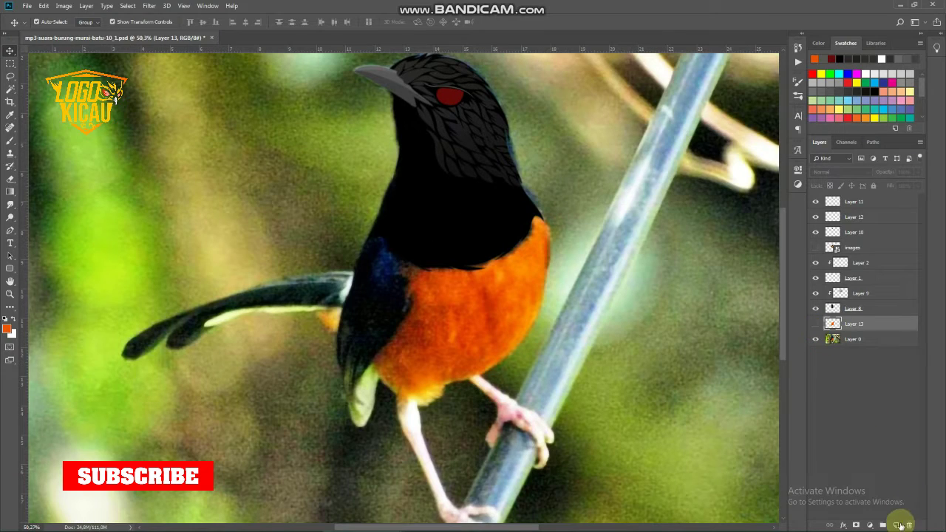
left_click(899, 525)
left_click(880, 331, "alt")
left_click(8, 329)
left_click(422, 321)
left_click(818, 354)
Step: Start a shading path with the Pen tool at the belly's neck edge, adding a pointed feather notch over the visible orange fill
left_click(10, 232)
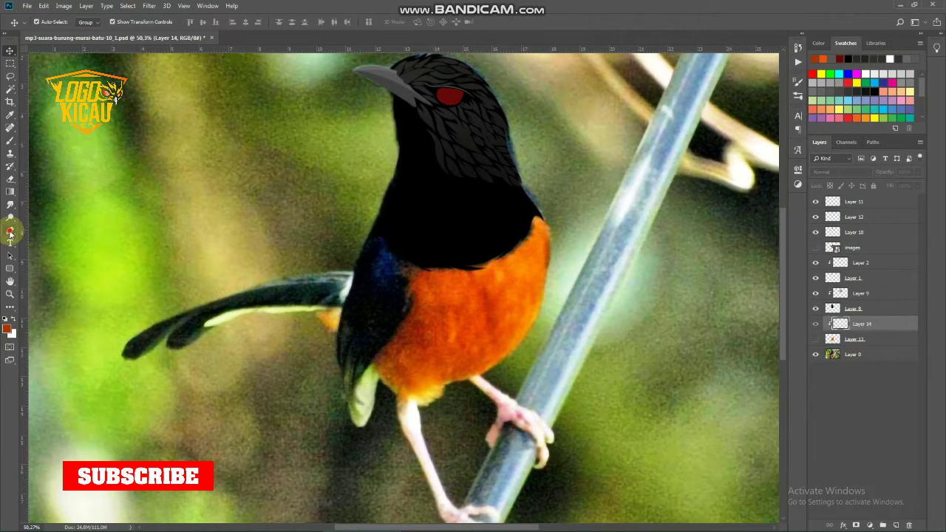
scroll(443, 295, "up", 6)
left_click(816, 340)
left_click(428, 241)
left_click_drag(443, 269, 451, 276)
left_click(469, 280)
left_click_drag(432, 271, 420, 260)
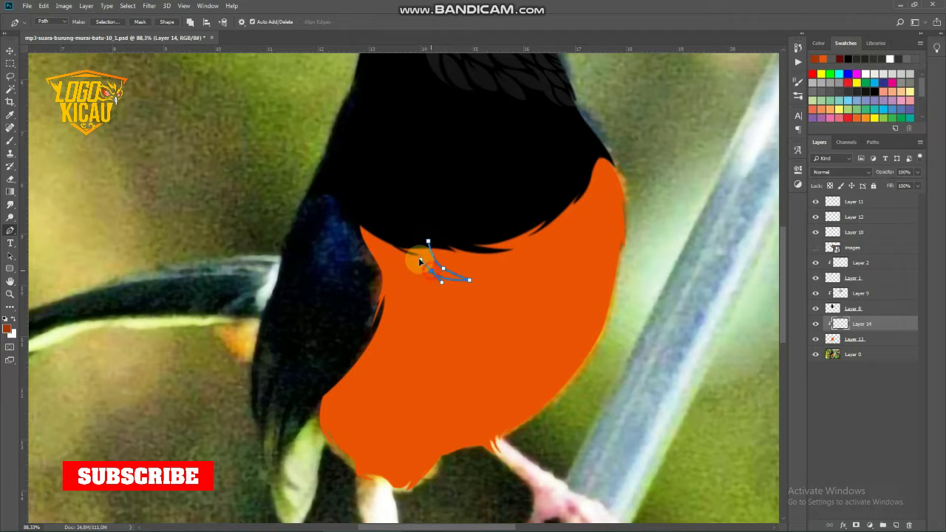
Step: Extend the belly shading path downward with overlapping pointed feather notches towards the lower belly
left_click(440, 290)
left_click(426, 390)
left_click_drag(440, 352, 377, 452)
left_click(437, 336)
left_click(393, 459)
left_click(410, 395)
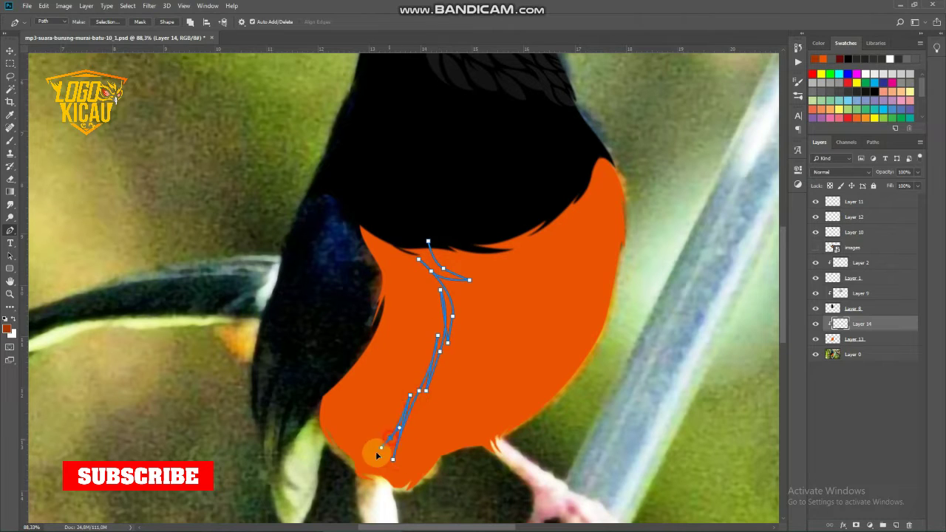
Step: Close the shading path around the wing side back to the neck edge and fill it with dark orange
left_click(305, 408)
left_click(324, 346)
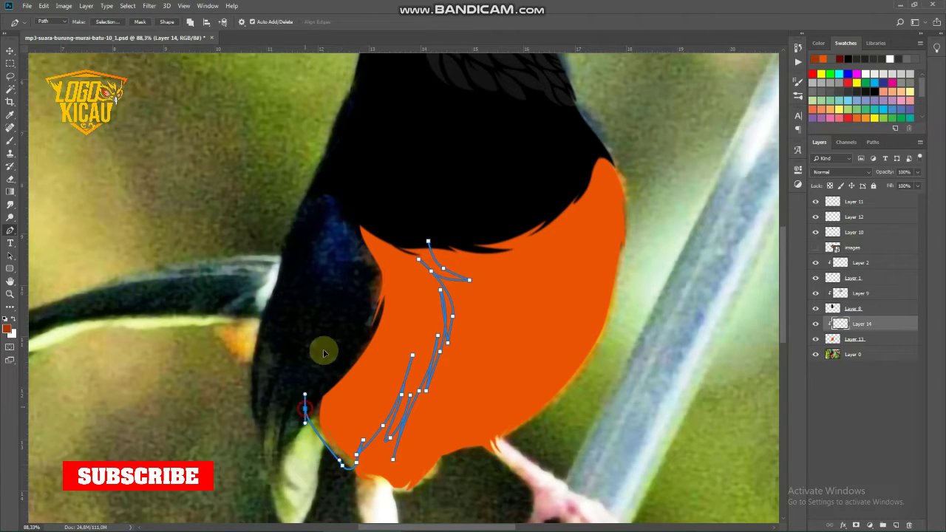
left_click(336, 273)
left_click(336, 205)
left_click(381, 212)
left_click(428, 241)
right_click(427, 242)
left_click(448, 359)
key("Return")
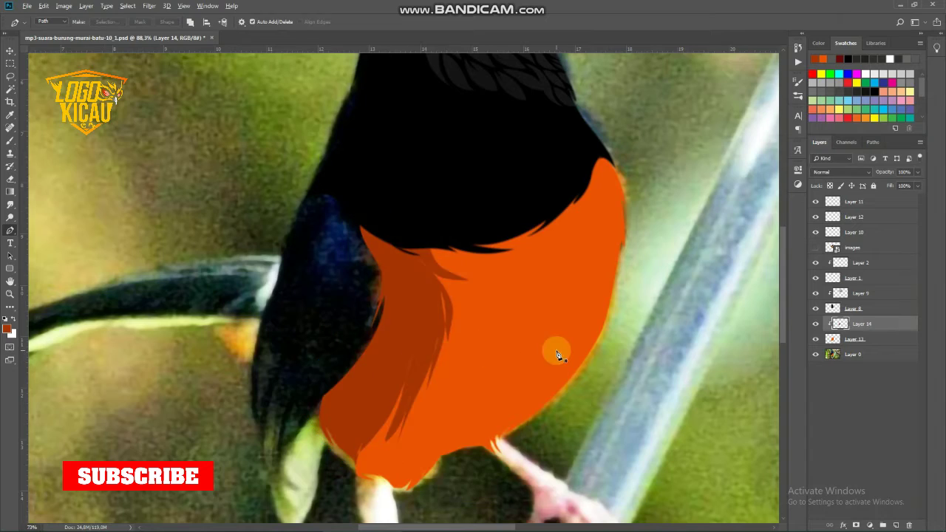
Step: Add a layer mask to the belly shading layer and fade the shading diagonally with a black-to-white gradient
scroll(528, 343, "down", 9)
left_click(10, 51)
scroll(455, 345, "up", 4)
left_click(857, 525)
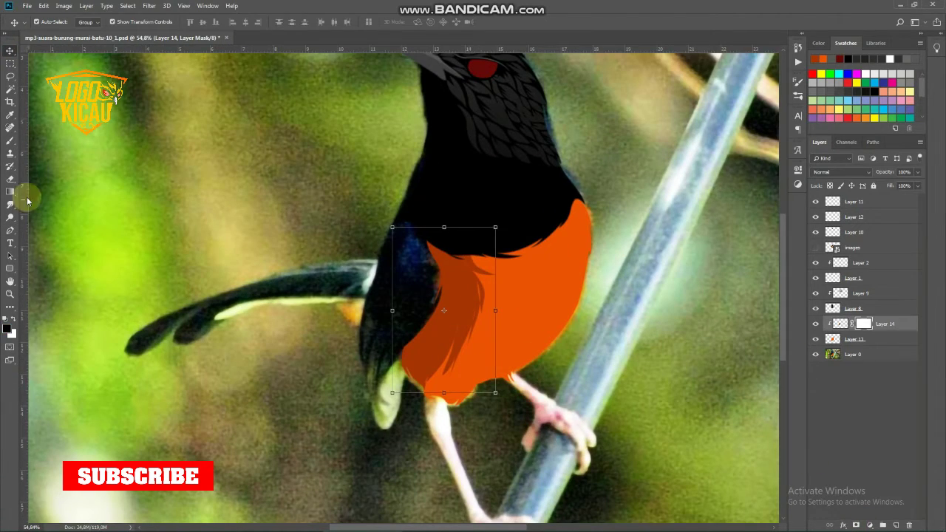
left_click(10, 192)
left_click_drag(492, 355, 392, 321)
left_click(9, 52)
scroll(156, 183, "down", 4)
scroll(303, 336, "down", 5)
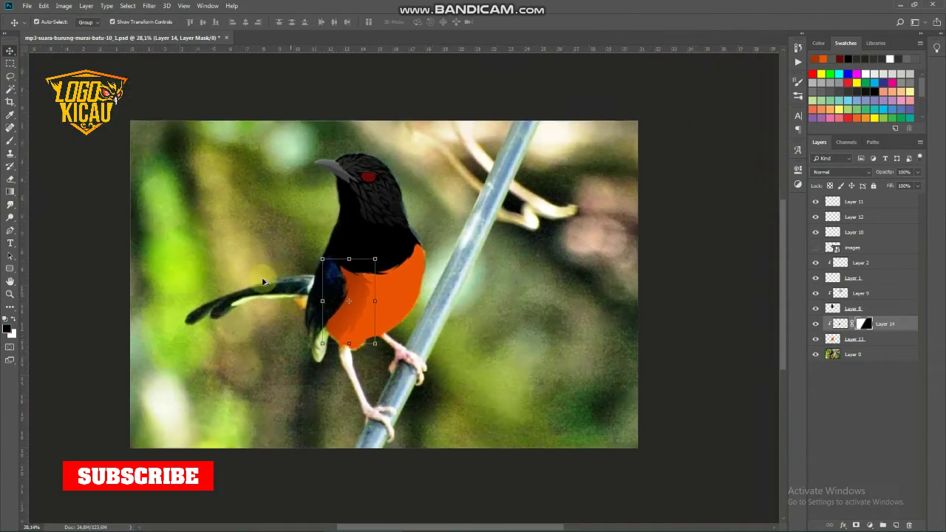
Step: Add a new layer directly above the photo layer and set the foreground colour to dark grey
left_click(682, 356)
left_click(854, 354)
scroll(285, 352, "up", 10)
left_click(896, 524)
left_click(7, 328)
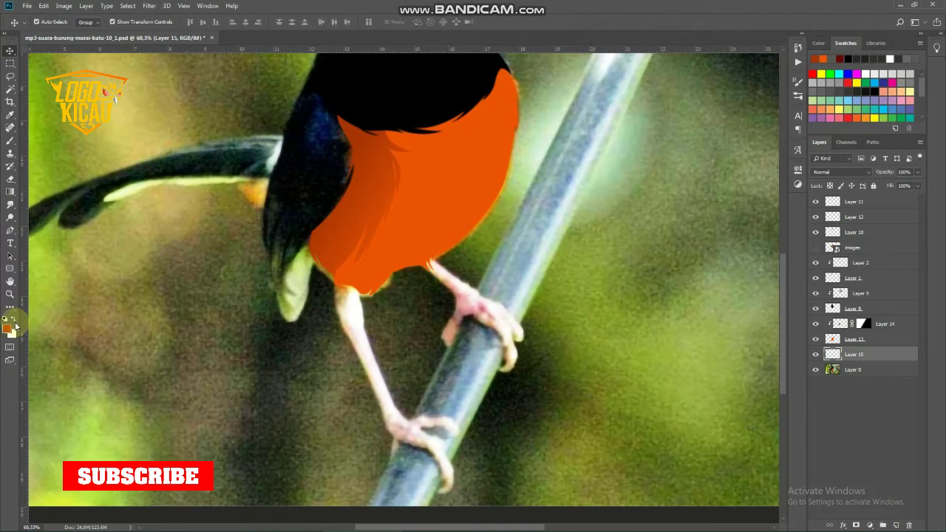
left_click(841, 356)
Step: Trace the outer edge of the bird's right-hand leg from the belly over the front toes with the Pen tool
left_click(9, 229)
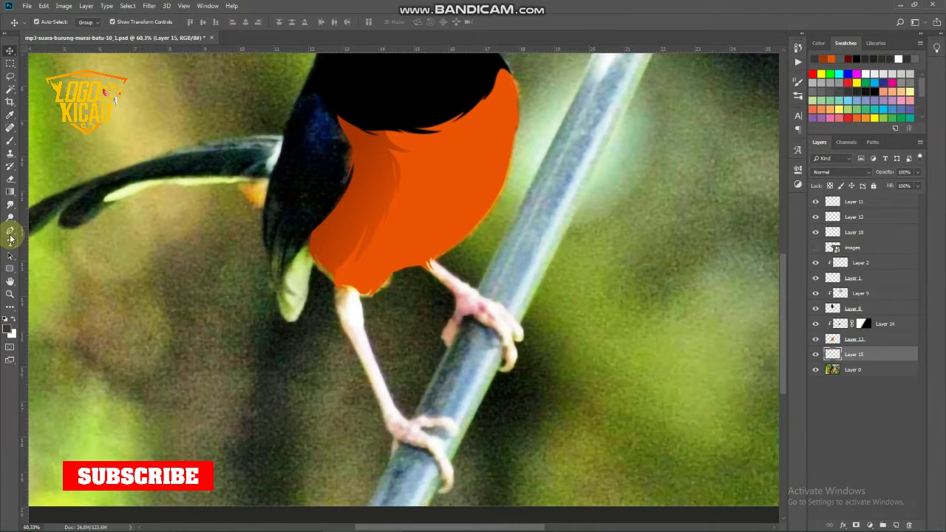
scroll(328, 249, "up", 5)
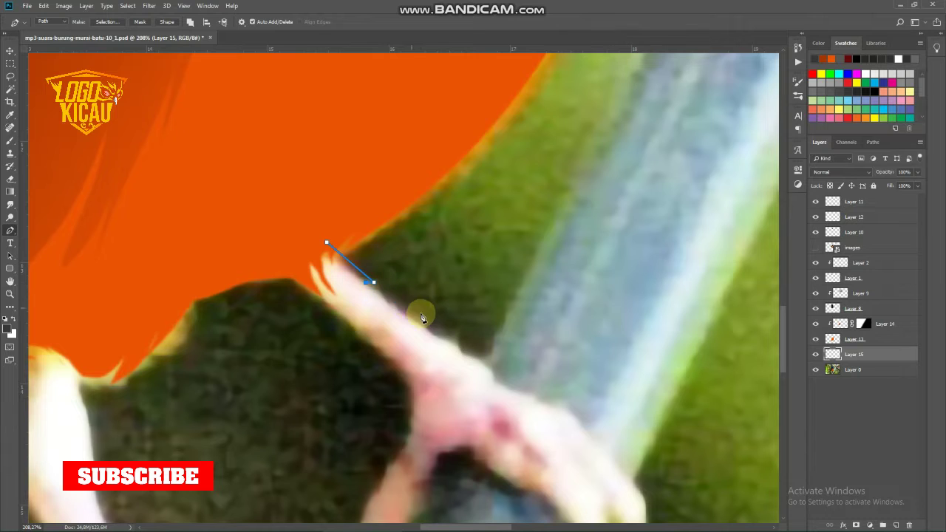
left_click(493, 371)
left_click_drag(546, 381, 373, 288)
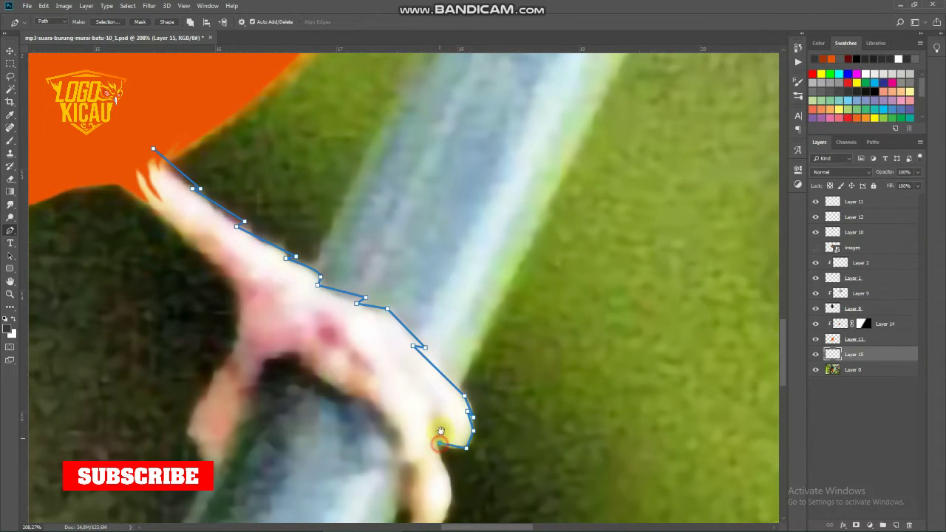
left_click_drag(440, 431, 418, 286)
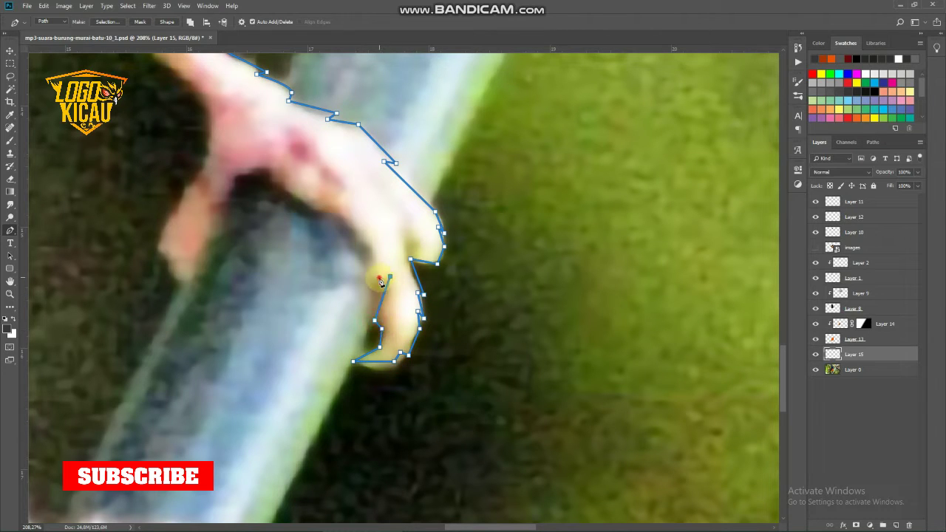
Step: Continue the leg path along the foot's underside and around the rear toe with small jagged notches
left_click(271, 167)
left_click_drag(254, 187, 496, 274)
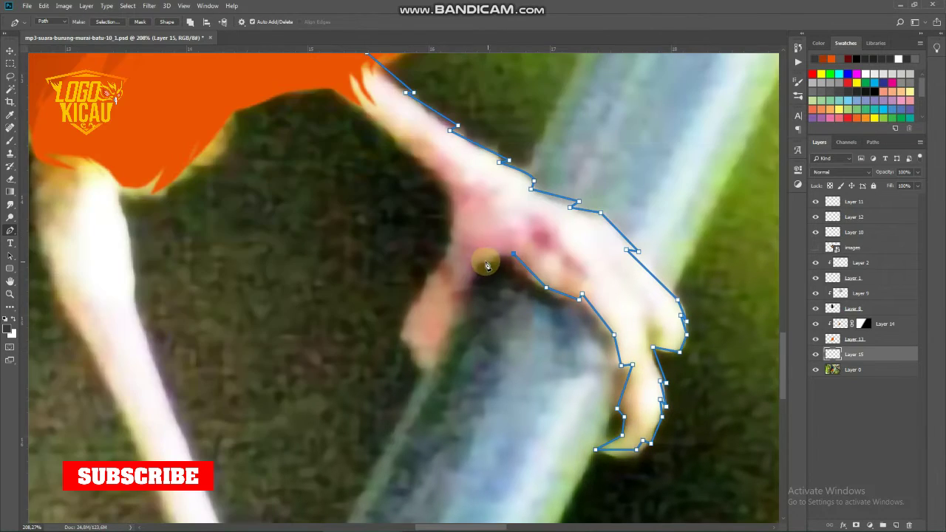
left_click(484, 261)
left_click(476, 301)
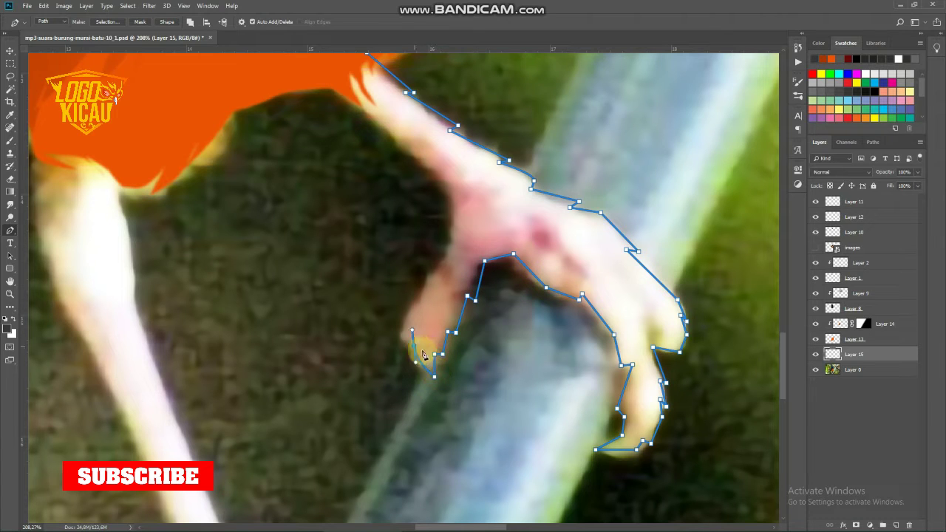
left_click(443, 261)
left_click(455, 203)
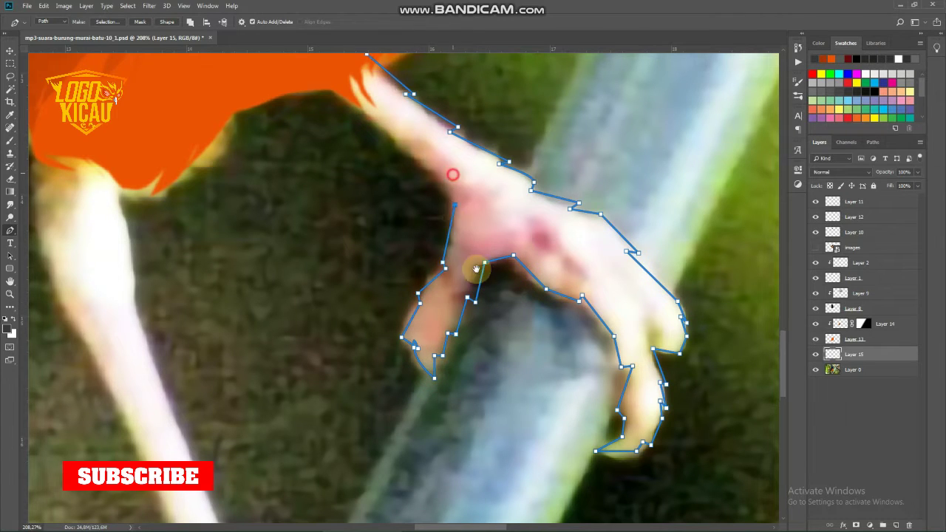
Step: Close the right-hand leg path inside the belly and fill it with dark grey
left_click_drag(452, 175, 475, 271)
left_click(341, 170)
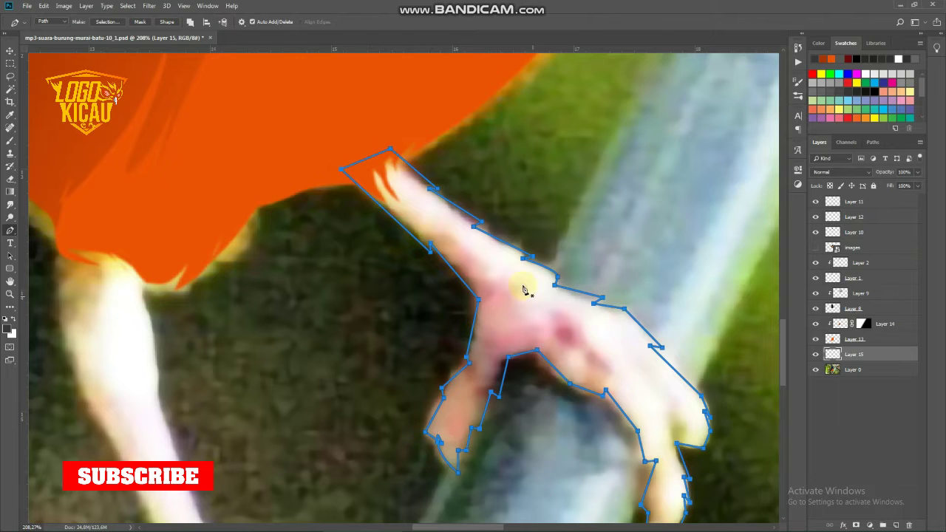
right_click(510, 268)
left_click(549, 325)
key("Return")
key("Return")
Step: Trace the left-hand leg with a jagged path down the shank, around the gripping toes and back up
scroll(547, 324, "down", 5)
scroll(405, 256, "up", 2)
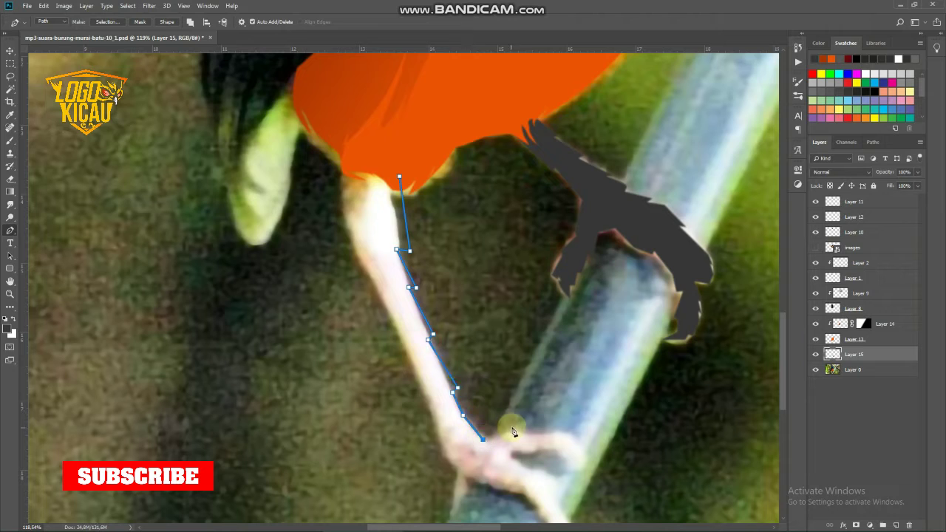
left_click(559, 433)
left_click_drag(585, 455, 456, 261)
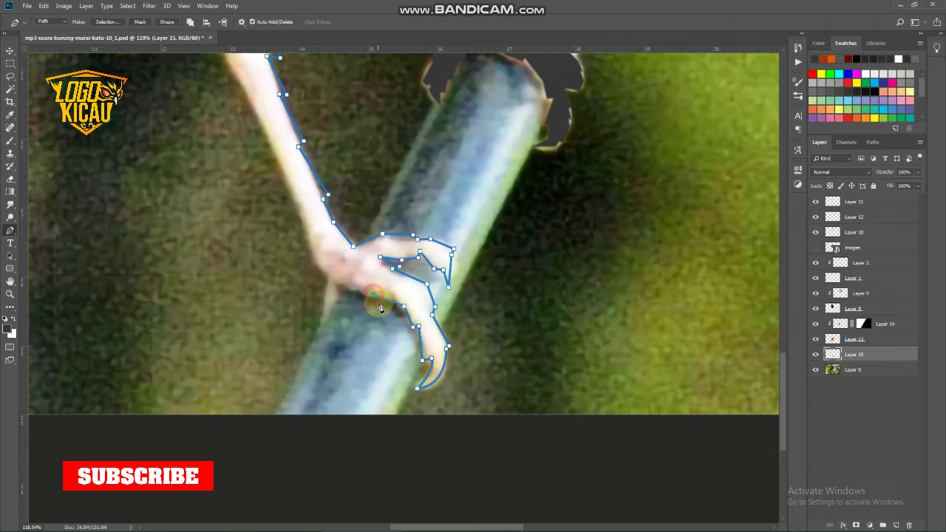
left_click_drag(307, 226, 320, 285)
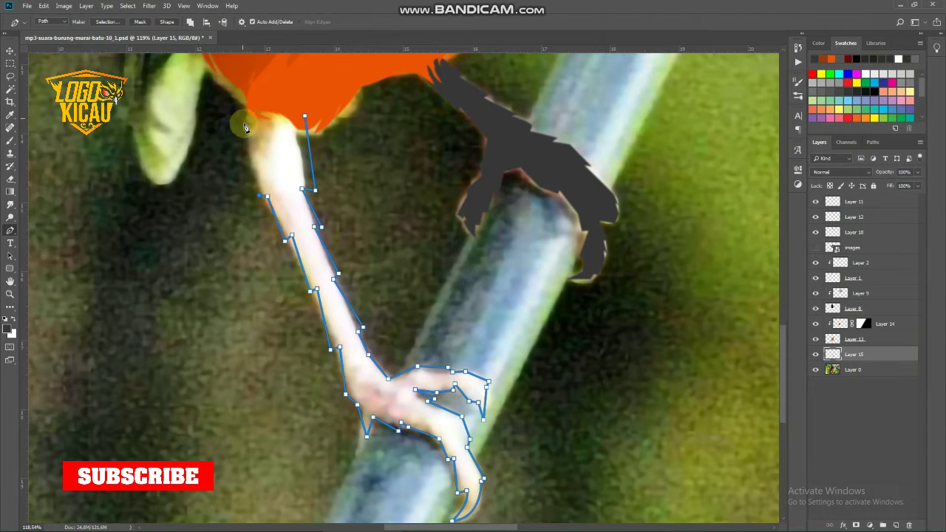
Step: Close the left-hand leg path inside the belly and fill it with dark grey
left_click(246, 155)
left_click(248, 88)
left_click(305, 116)
right_click(352, 147)
left_click(372, 206)
key("Return")
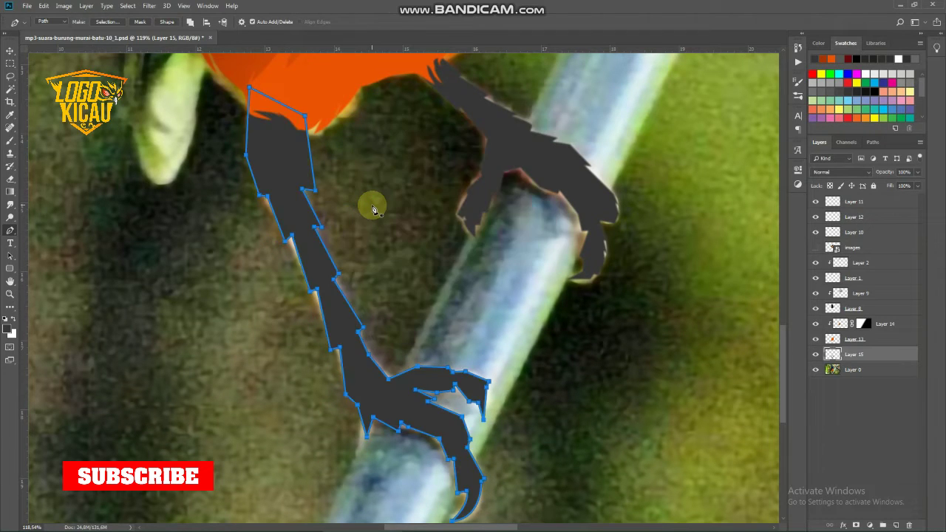
Step: Hide the reference photo layer to check the drawing and save the document
scroll(510, 228, "down", 5)
left_click(815, 370)
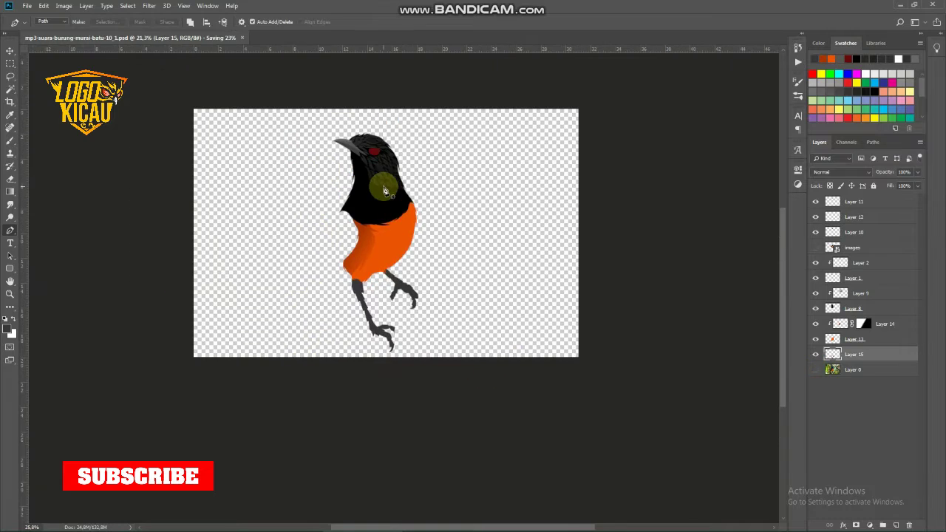
scroll(379, 179, "up", 3)
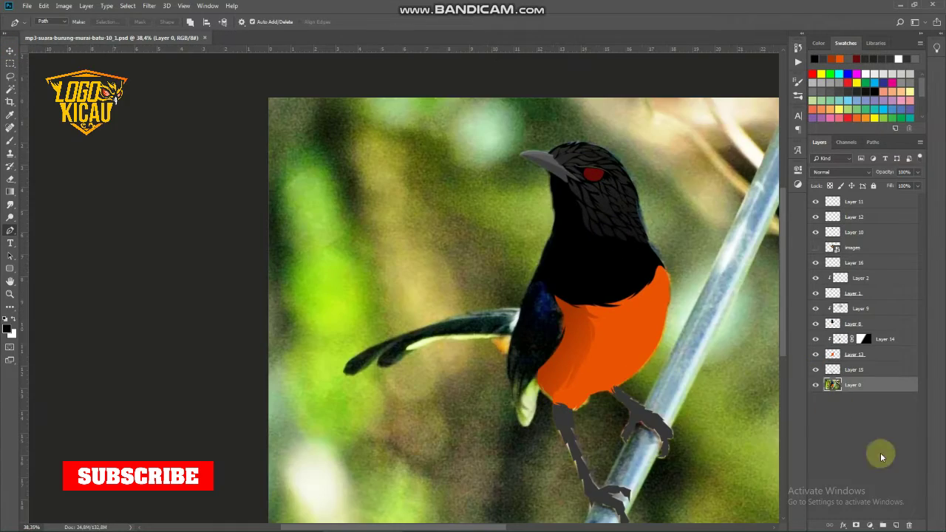
Step: On a new layer directly above the visible photo, trace the wing's belly-side edge down to its tip with the Pen tool
scroll(526, 319, "up", 1)
scroll(526, 317, "up", 3)
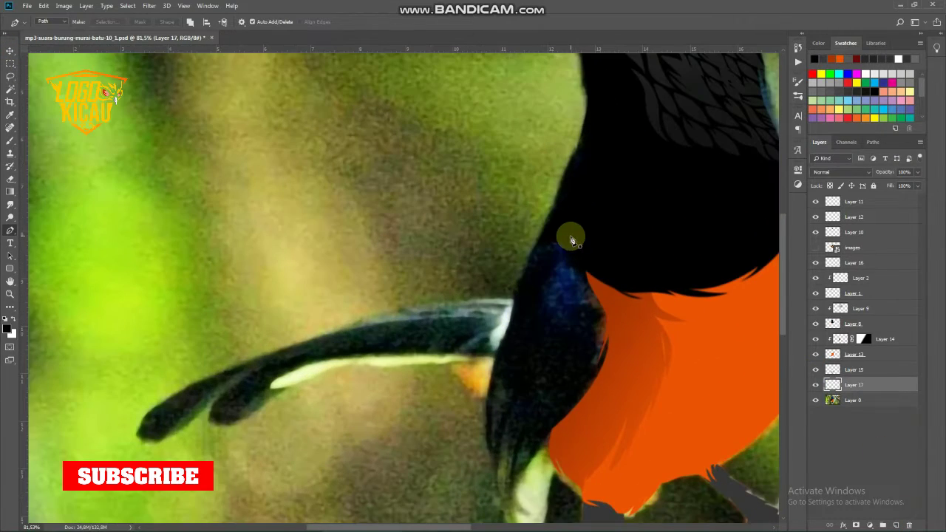
left_click(578, 240)
left_click_drag(619, 352, 601, 399)
left_click_drag(555, 463, 628, 284)
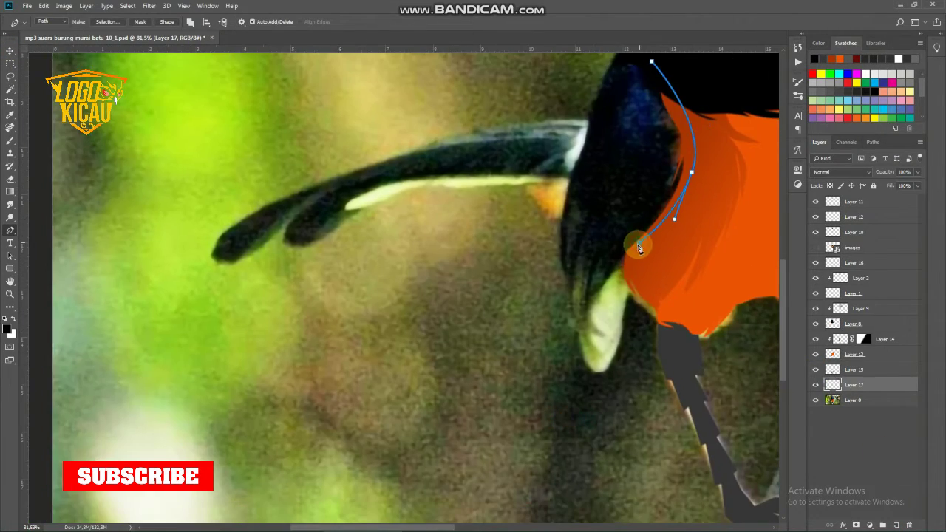
left_click_drag(570, 356, 578, 355)
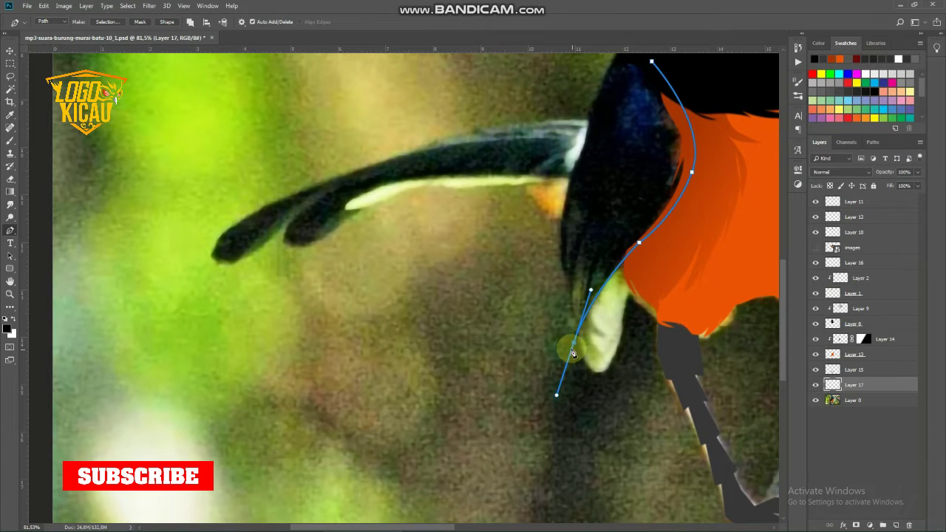
Step: Add pointed feather notches at the wing's tip and trace its outer edge up towards the shoulder
scroll(572, 353, "up", 2)
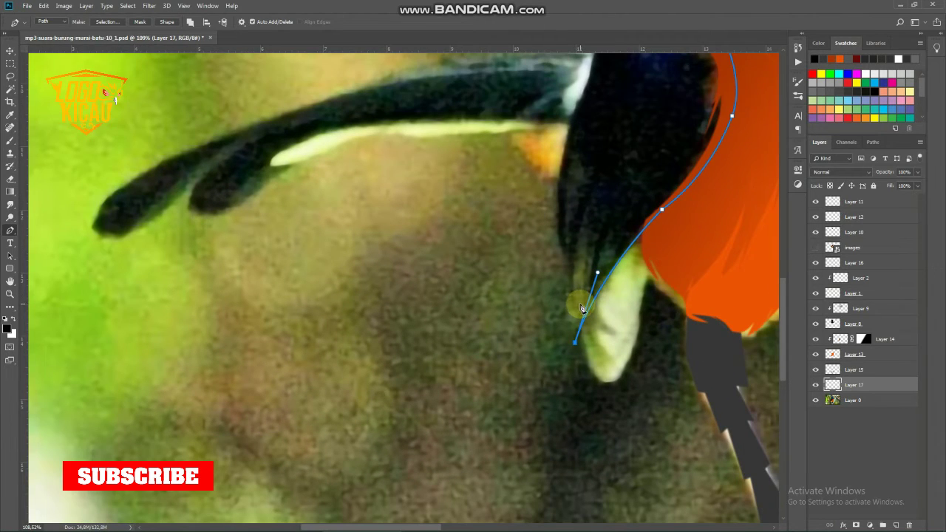
left_click_drag(569, 284, 552, 337)
left_click_drag(564, 255, 537, 333)
left_click_drag(531, 279, 548, 241)
left_click_drag(559, 190, 567, 168)
left_click_drag(570, 170, 531, 261)
Step: Hide the photo, close the wing path under the black breast and fill it with black
left_click(815, 400)
left_click_drag(572, 208, 604, 199)
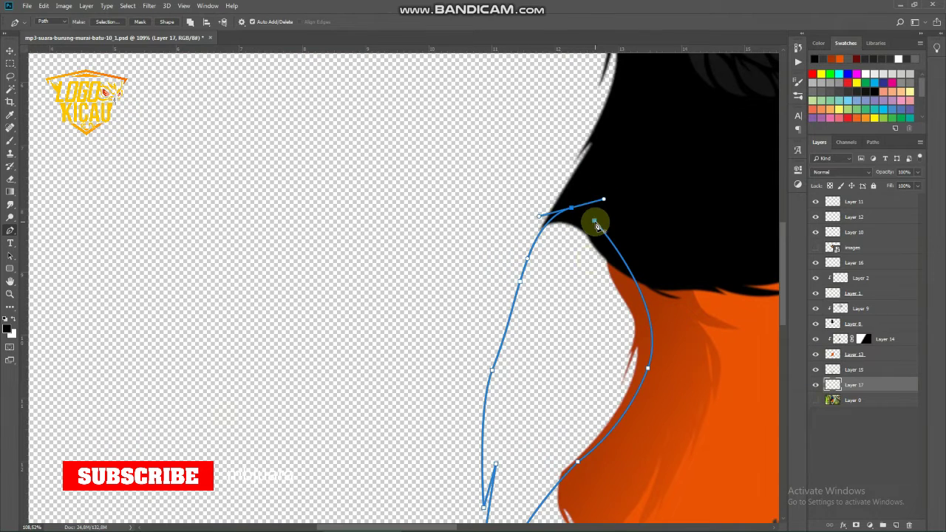
right_click(563, 331)
left_click(580, 385)
key("Return")
Step: Add a new layer between the wing layer and the photo, and show the photo again
scroll(545, 363, "down", 5)
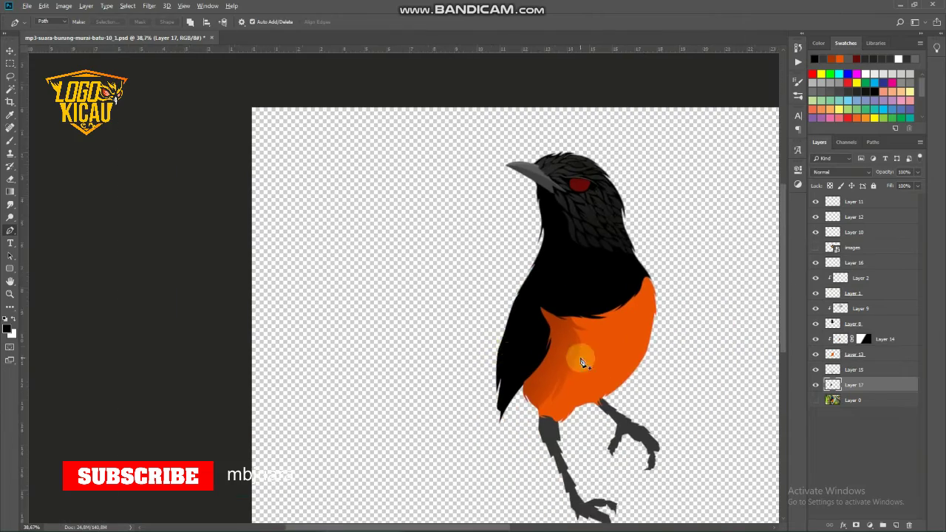
left_click(896, 525)
left_click(815, 416)
scroll(513, 327, "up", 6)
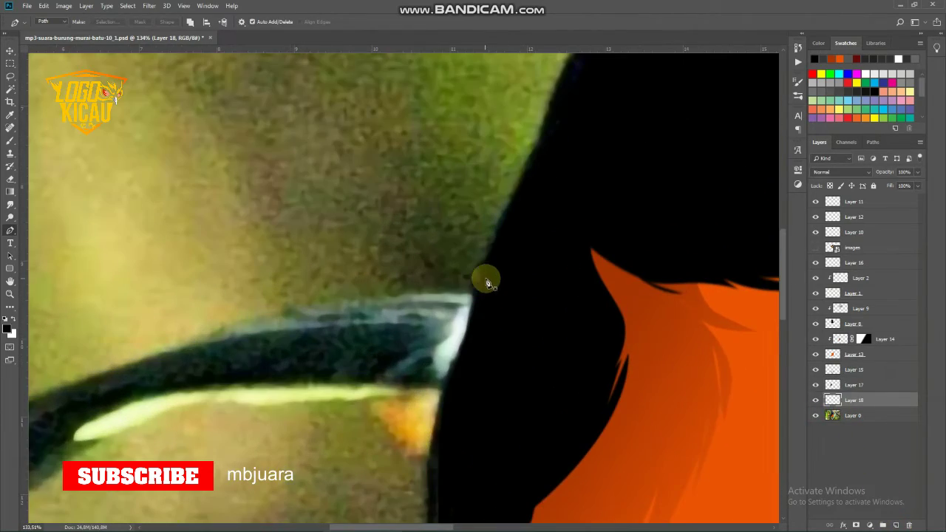
Step: Trace the pale patch at the tail's base with a closed, feather-notched path and fill it with white
left_click(815, 415)
left_click(484, 288)
left_click(815, 415)
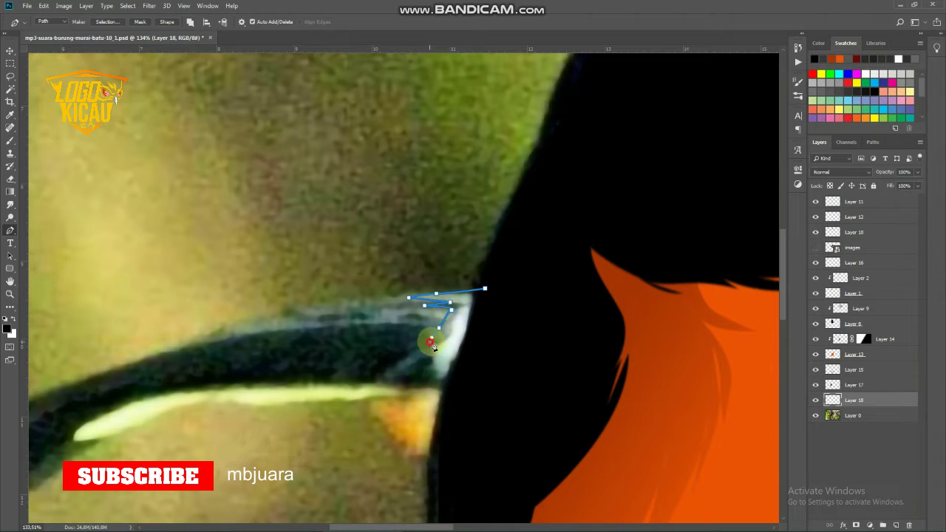
left_click_drag(453, 393, 488, 353)
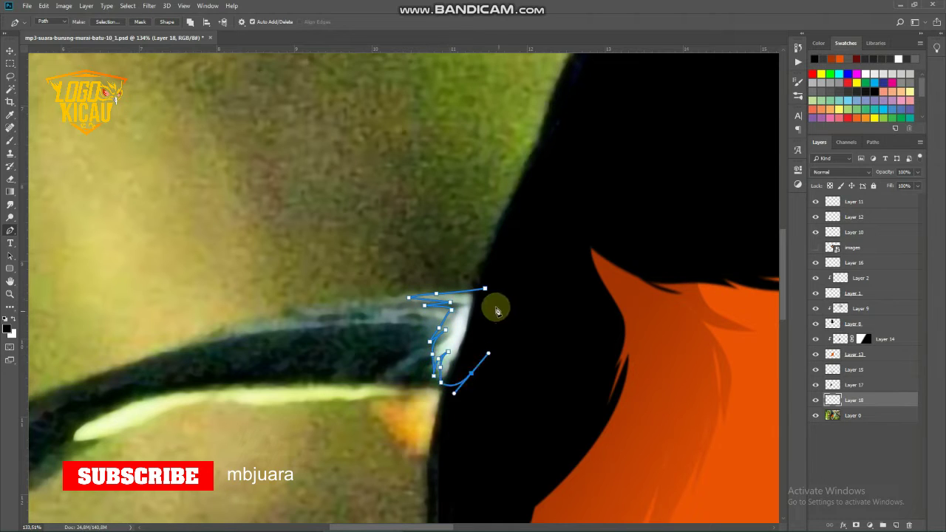
left_click(484, 289)
right_click(449, 330)
left_click(473, 385)
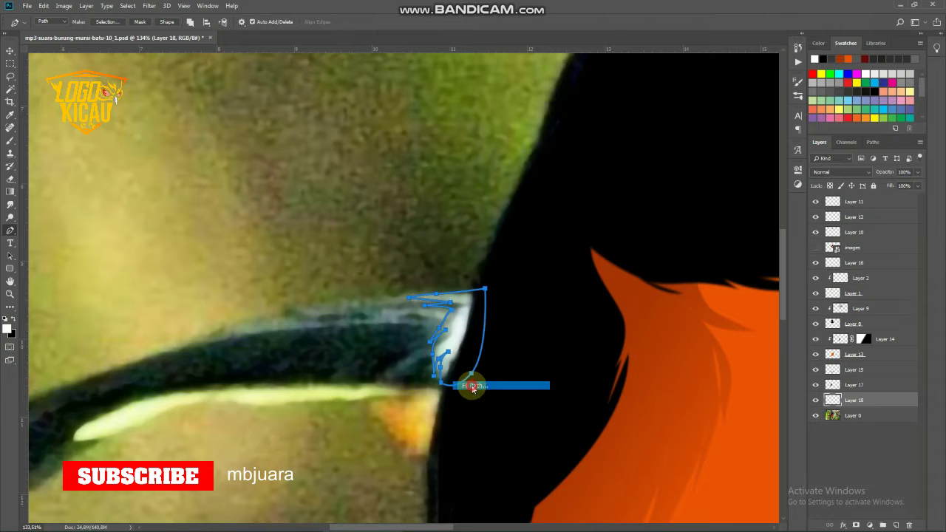
Step: Trace the pale feather strip along the tail's underside with a closed curved path and fill it with white
left_click_drag(329, 379, 505, 264)
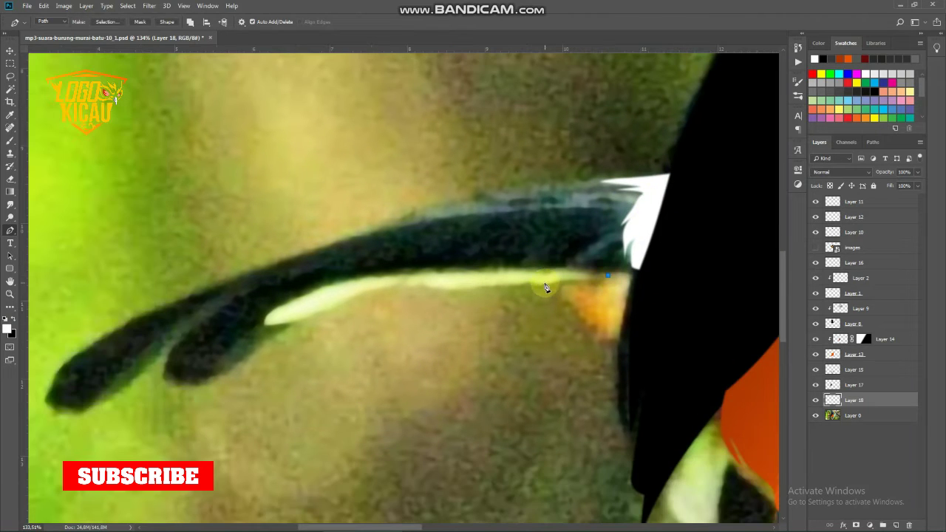
left_click(423, 282, "alt")
left_click_drag(361, 316, 473, 293)
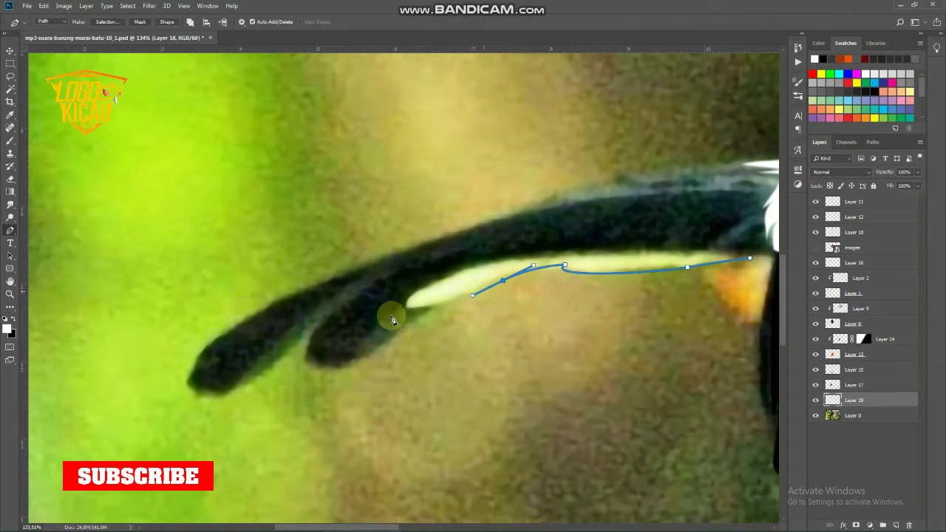
left_click_drag(406, 299, 417, 290)
left_click_drag(494, 261, 433, 250)
left_click_drag(602, 255, 636, 269)
right_click(515, 207)
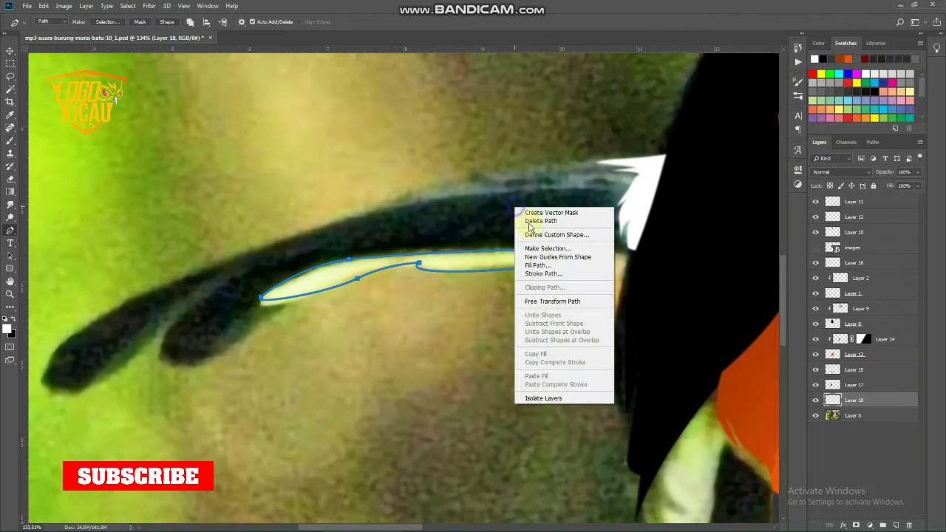
left_click(542, 264)
key("Return")
key("Return")
Step: Trace the pale feather patch below the wing tip with a closed, notched path and fill it with white
scroll(538, 263, "down", 3)
left_click_drag(577, 364, 403, 234)
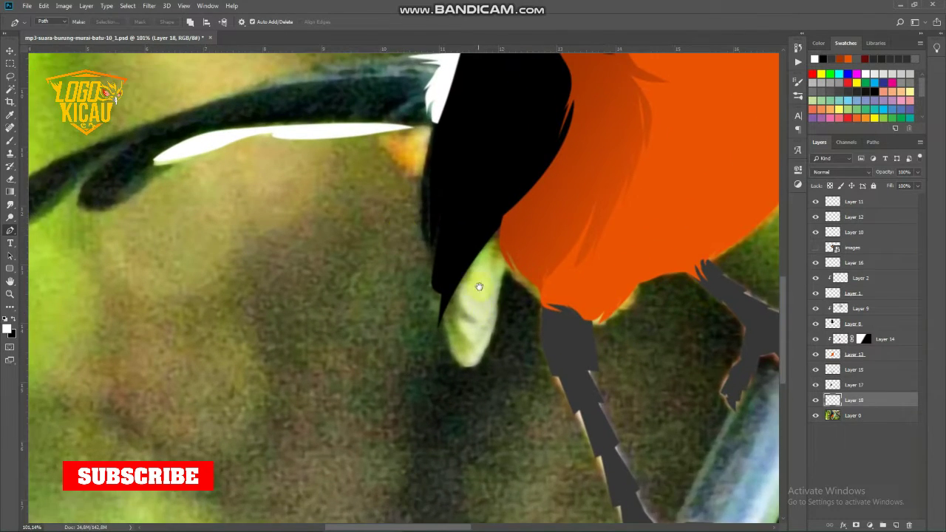
left_click_drag(480, 287, 476, 314)
left_click(514, 268)
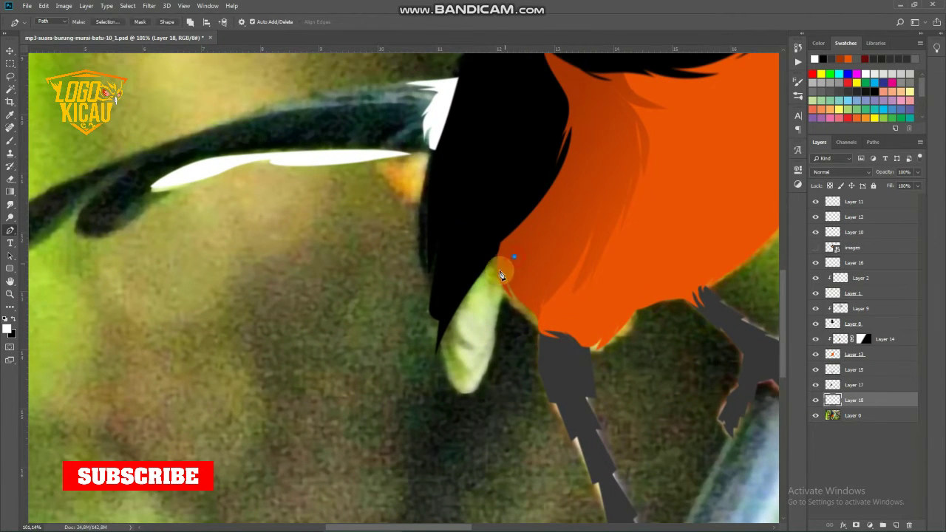
left_click_drag(456, 304, 464, 286)
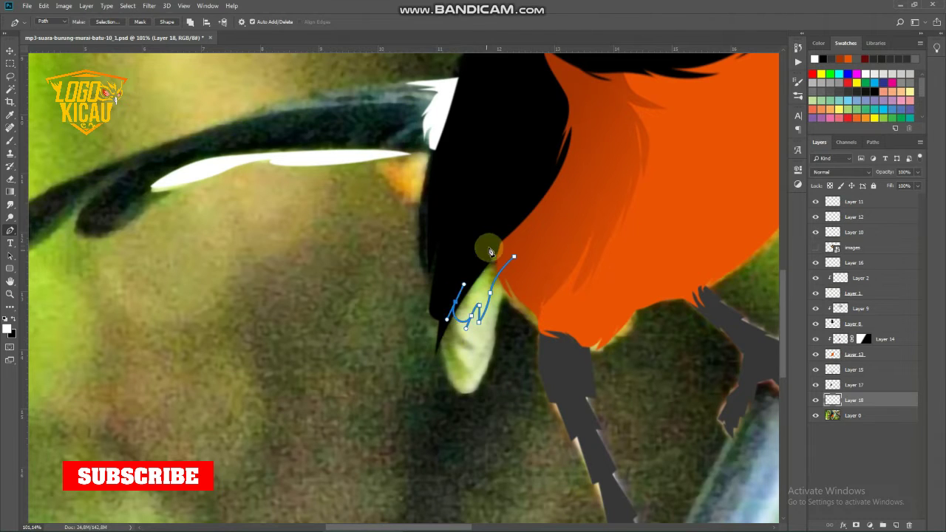
key("ctrl+z")
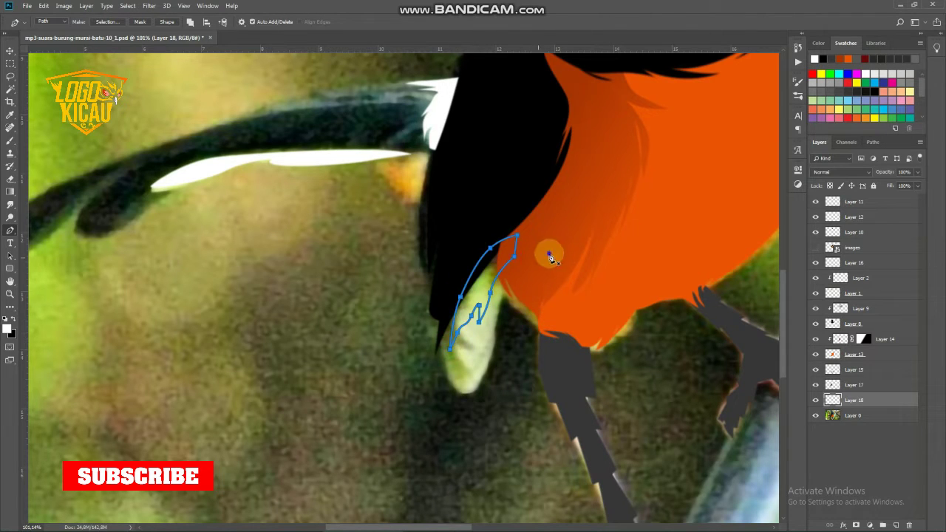
right_click(546, 254)
left_click(569, 308)
key("Return")
Step: Add a new layer directly above the photo and trace the dark tail's upper edge, tip and fork with black as the foreground colour
left_click(895, 524, "ctrl")
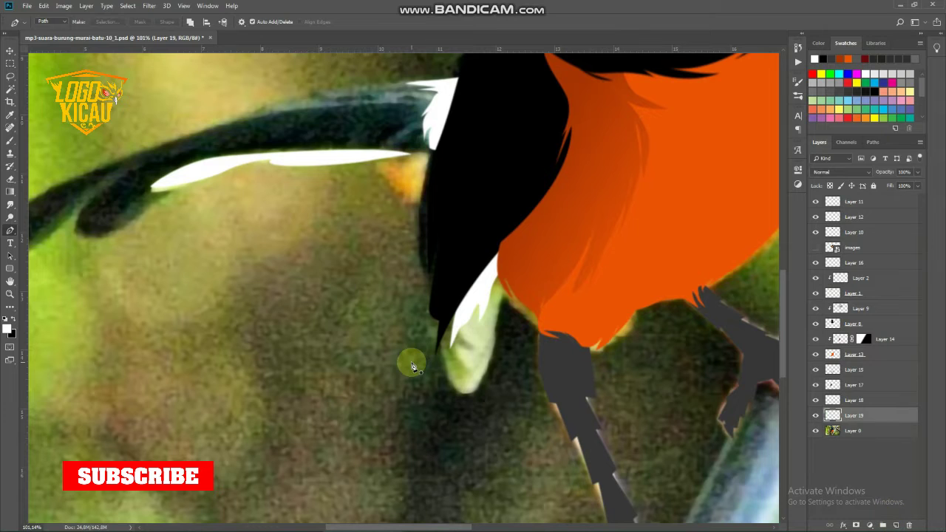
scroll(402, 360, "down", 5)
scroll(380, 302, "up", 3)
left_click(549, 194)
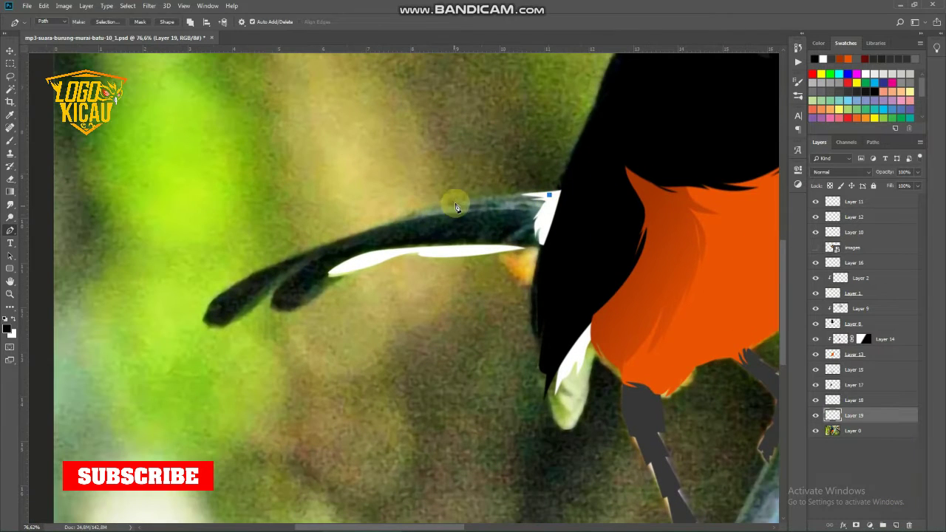
left_click(362, 230)
left_click_drag(220, 303, 331, 249)
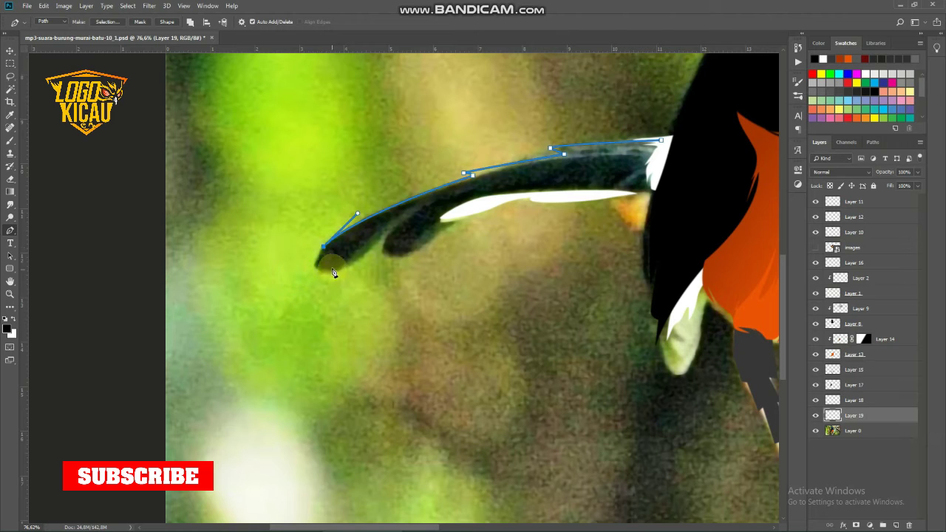
left_click(385, 240)
left_click(416, 217)
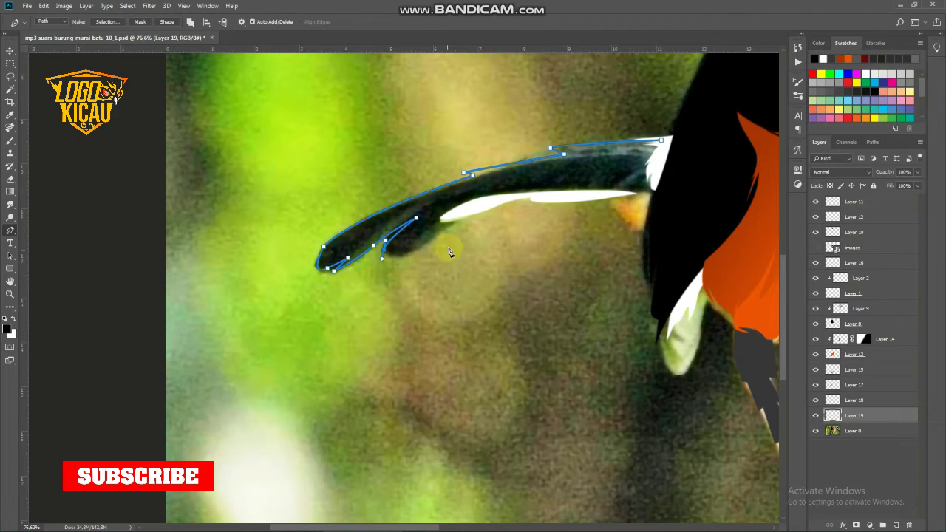
Step: Continue the tail path along its underside, close it beneath the wing and fill it with black
left_click_drag(609, 189, 435, 243)
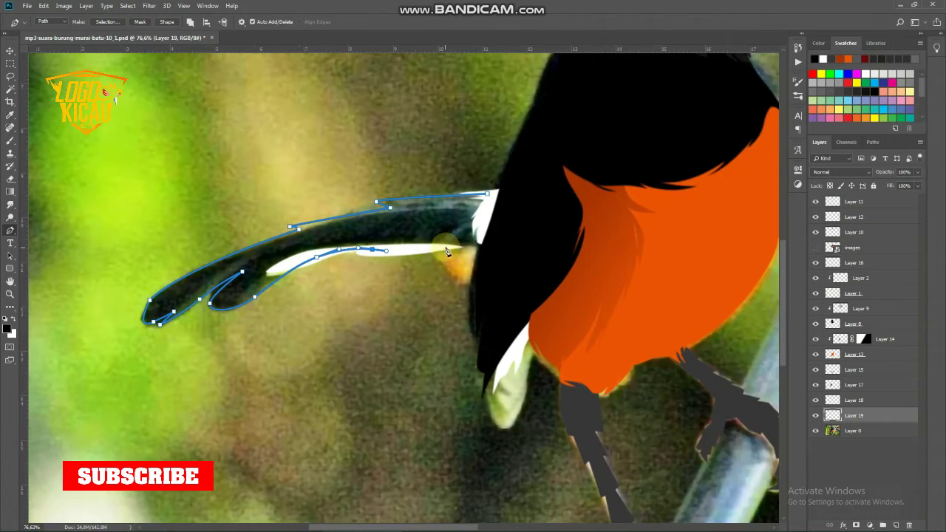
left_click(445, 246)
left_click(489, 245)
left_click(523, 214)
left_click(518, 197)
left_click(487, 193)
right_click(478, 226)
left_click(499, 282)
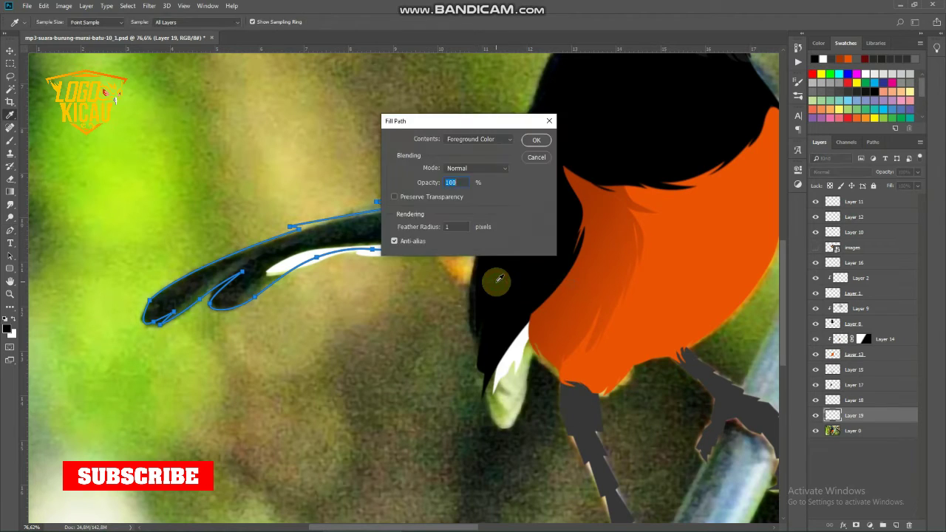
key("Return")
key("Return")
Step: Hide the photo layer and deselect all layers
scroll(498, 283, "down", 5)
left_click(815, 431)
scroll(392, 366, "down", 3)
left_click(10, 51)
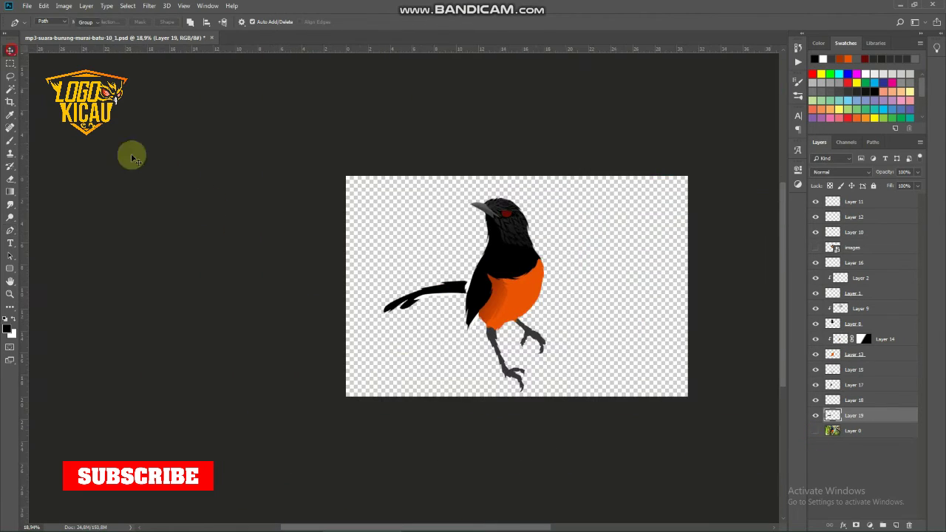
left_click_drag(324, 245, 262, 249)
left_click(389, 140)
scroll(492, 297, "up", 8)
scroll(447, 298, "down", 3)
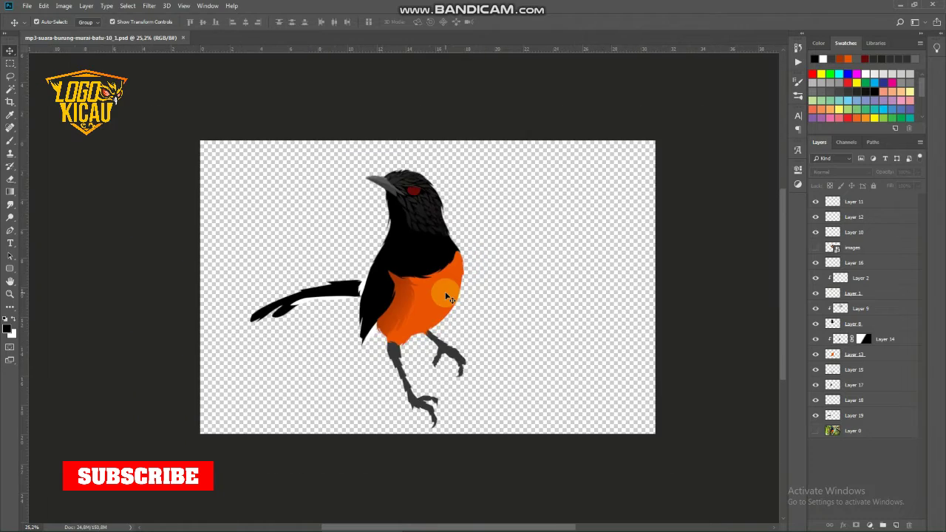
Step: Select all of the bird's layers and scale the bird to about 78%, keeping it on the canvas
left_click_drag(243, 131, 522, 424)
left_click_drag(512, 190, 490, 204)
left_click_drag(433, 271, 460, 269)
scroll(496, 269, "up", 2)
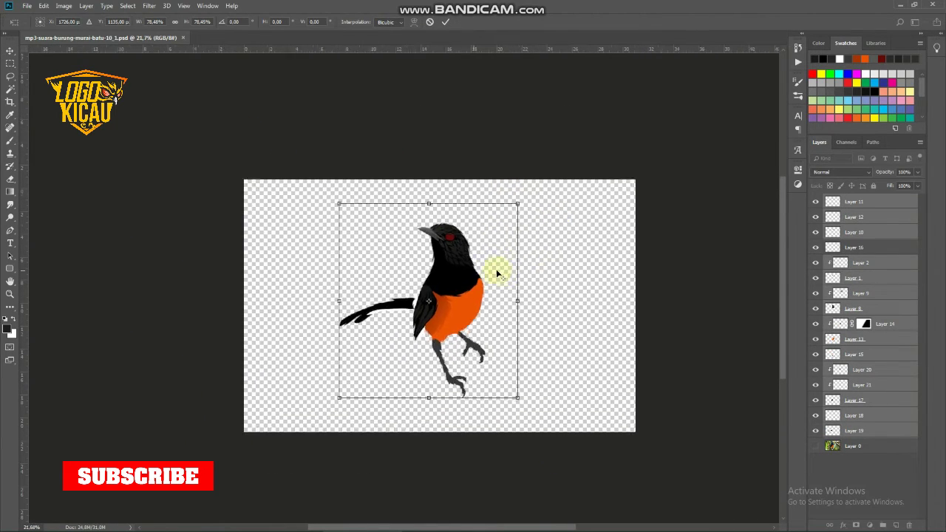
key("Return")
left_click(666, 392)
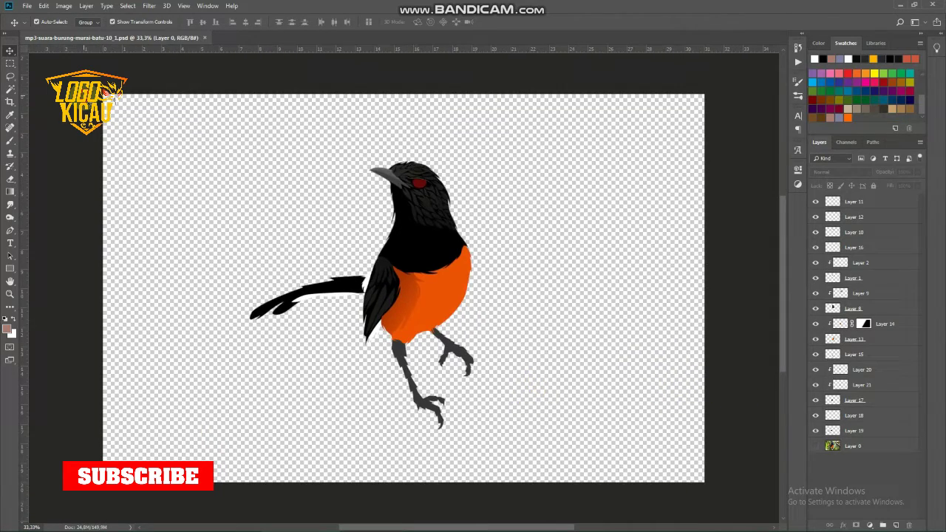
Step: Select the legs' layer and set the foreground colour to a slightly lighter grey than the legs
scroll(412, 382, "up", 10)
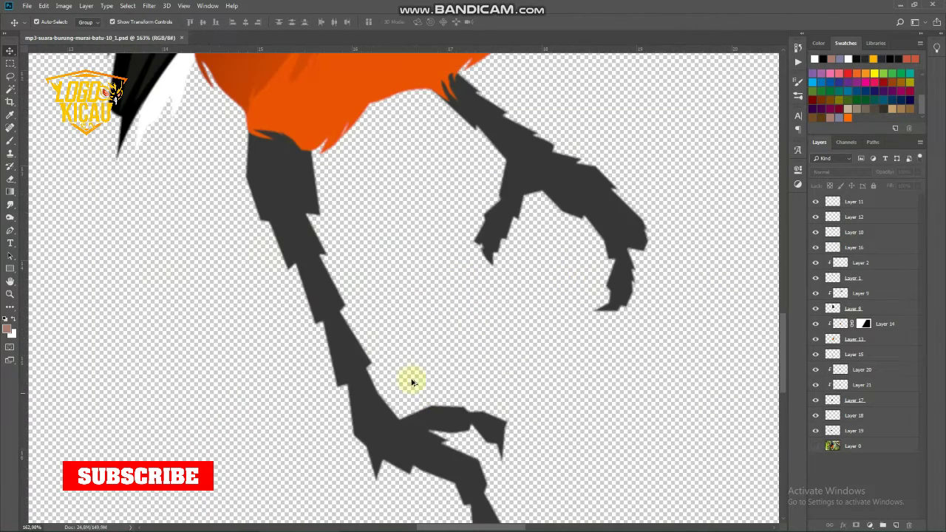
left_click(302, 221)
left_click(6, 328)
left_click(294, 186)
key("Return")
Step: Trace closed panel paths just inside the outlines of the front leg's two uppermost segments
left_click(9, 230)
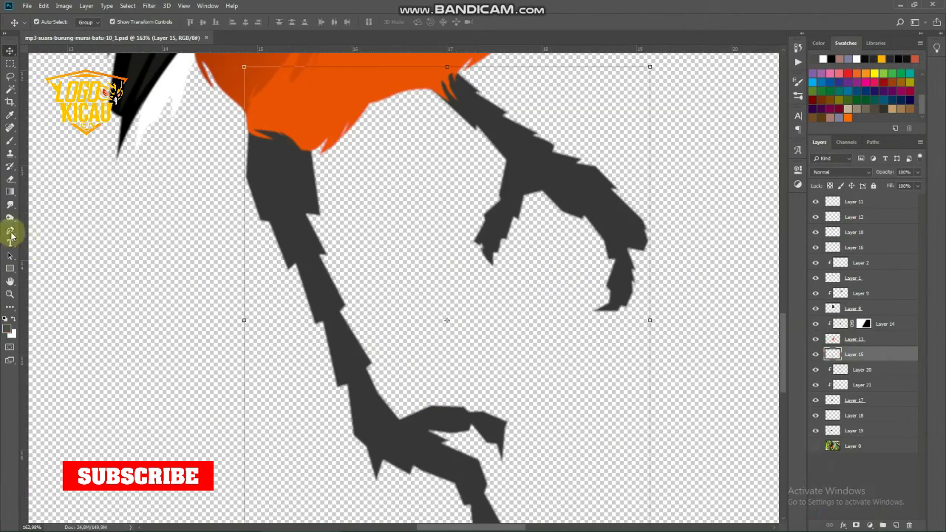
scroll(310, 173, "up", 2)
left_click(303, 175)
left_click(314, 265)
left_click(290, 262)
left_click(236, 272)
left_click(213, 210)
left_click(219, 150)
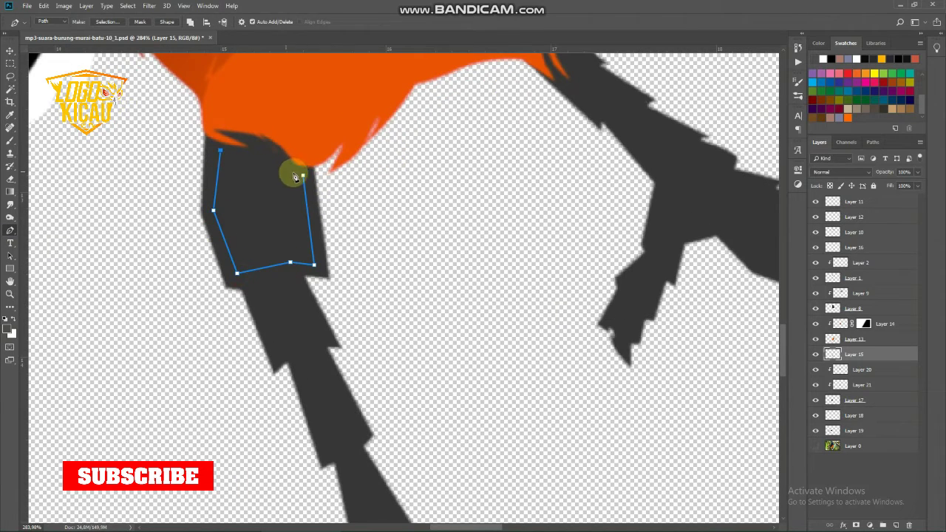
left_click(249, 287)
left_click(325, 337)
left_click(284, 359)
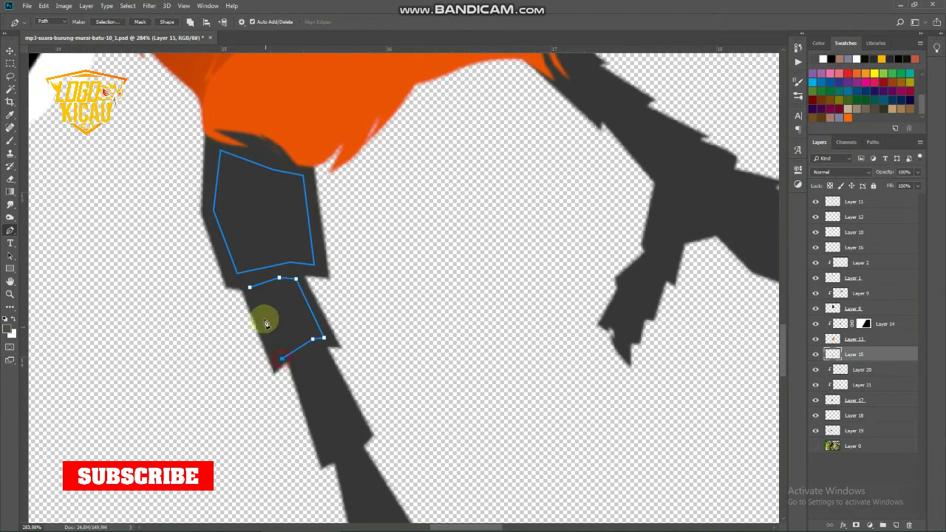
left_click(249, 287)
Step: Trace closed panel paths inside the third and fourth segments of the front leg
scroll(334, 397, "down", 3)
left_click(302, 255)
left_click(359, 335)
left_click(334, 346)
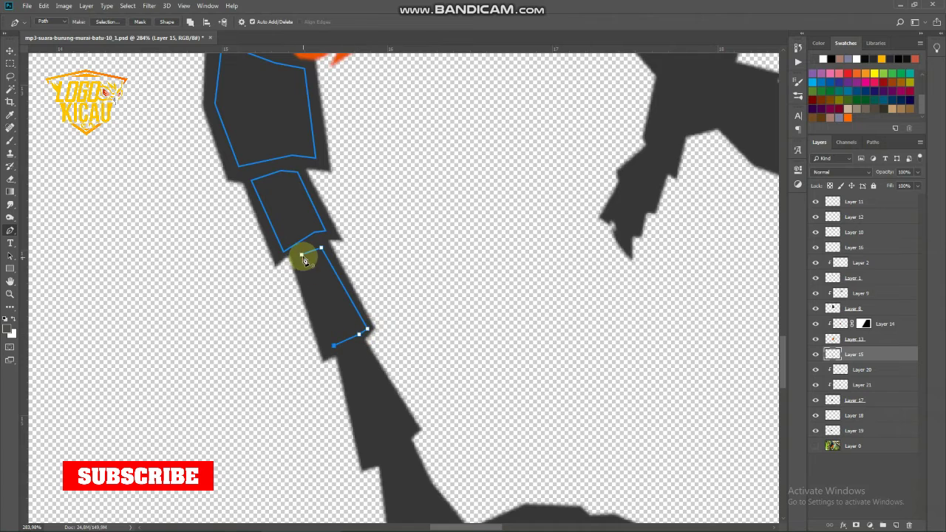
left_click(302, 255)
left_click_drag(384, 359, 367, 190)
left_click(335, 130)
left_click(387, 210)
left_click(380, 219)
left_click(359, 233)
left_click(335, 130)
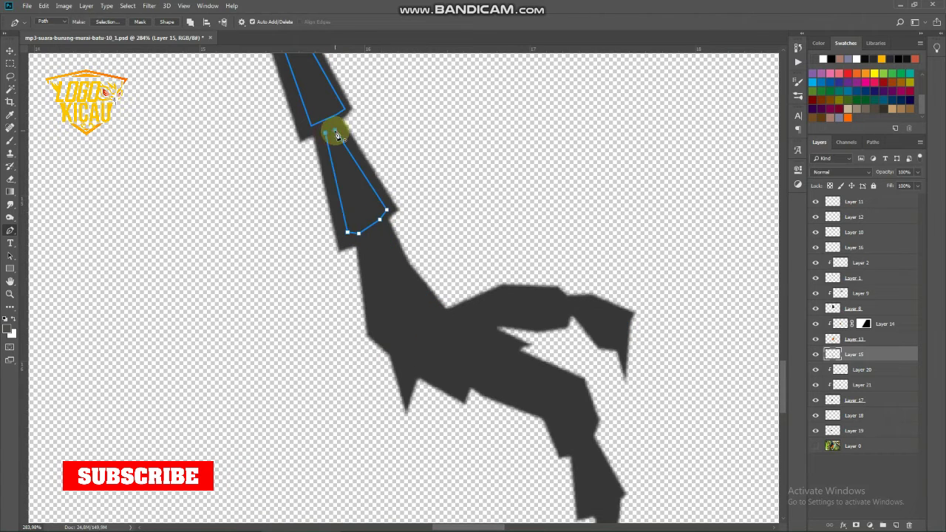
Step: Trace a closed panel path with an inward notch inside the front leg's ankle segment
left_click(368, 241)
left_click(381, 236)
left_click(401, 273)
left_click(439, 319)
left_click(420, 326)
left_click(418, 363)
left_click(377, 334)
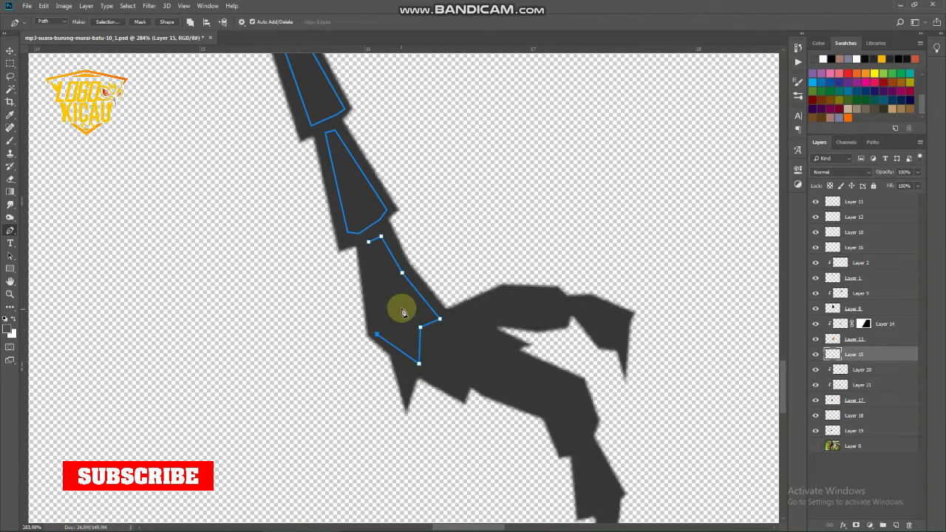
left_click(402, 308)
left_click(378, 317)
left_click(368, 241)
Step: Trace a closed panel at the base of the front foot and fill all the leg panels with the lighter grey
left_click_drag(441, 332, 331, 271)
left_click(319, 304)
left_click(325, 273)
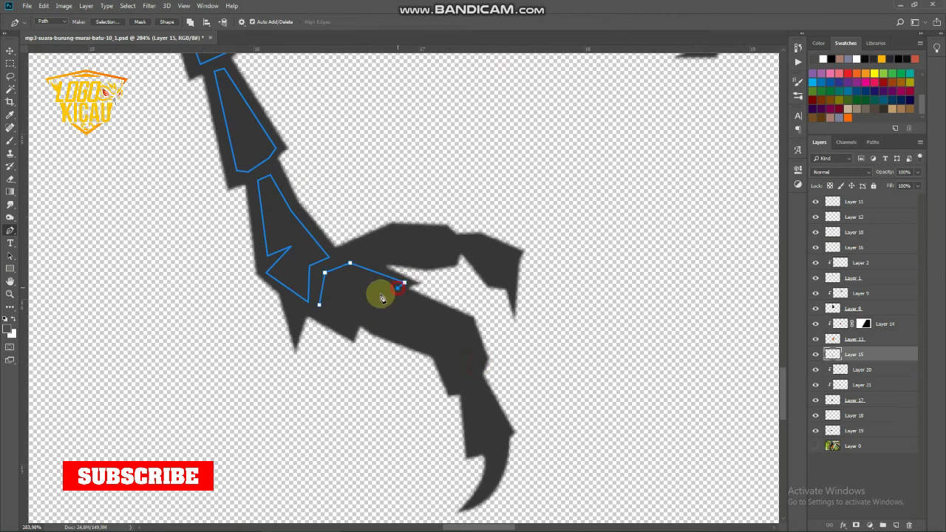
left_click(359, 308)
left_click(350, 328)
left_click(320, 304)
right_click(435, 242)
left_click(471, 303)
key("Return")
key("Return")
Step: Trace a closed panel path inside the first segment of the front foot's long lower toe
left_click_drag(471, 317, 359, 241)
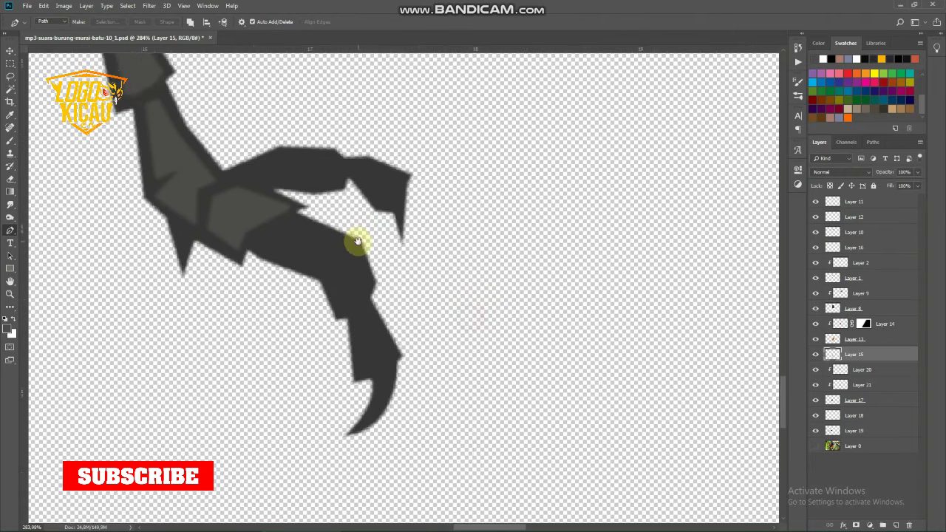
scroll(313, 262, "up", 2)
left_click(232, 241)
left_click(283, 209)
left_click(361, 238)
left_click(341, 241)
left_click(319, 268)
left_click(233, 240)
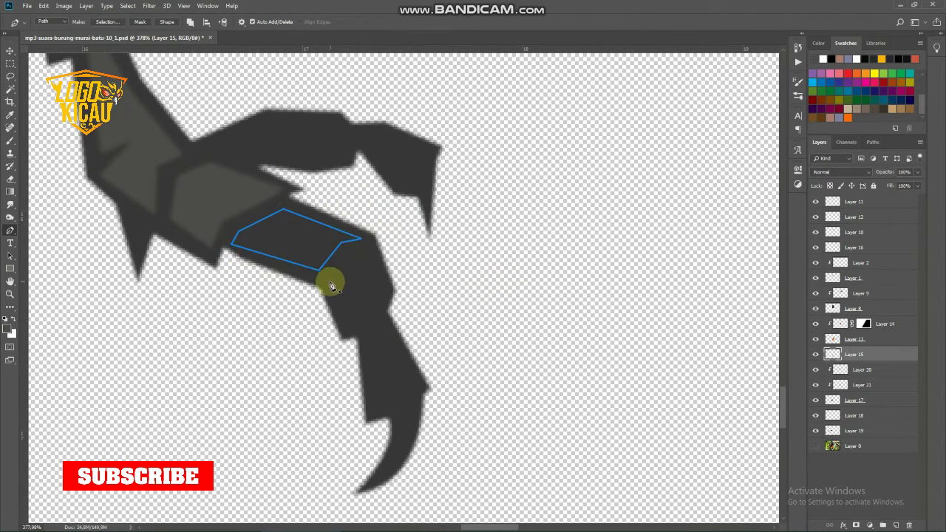
Step: Trace a closed panel path inside the bent middle segment of the lower toe
left_click(330, 281)
left_click(349, 250)
left_click(368, 247)
left_click(386, 294)
left_click(376, 309)
left_click(350, 323)
left_click(331, 282)
Step: Trace a closed panel in the toe segment above the claw and fill the three toe panels with the lighter grey
left_click_drag(382, 351, 376, 283)
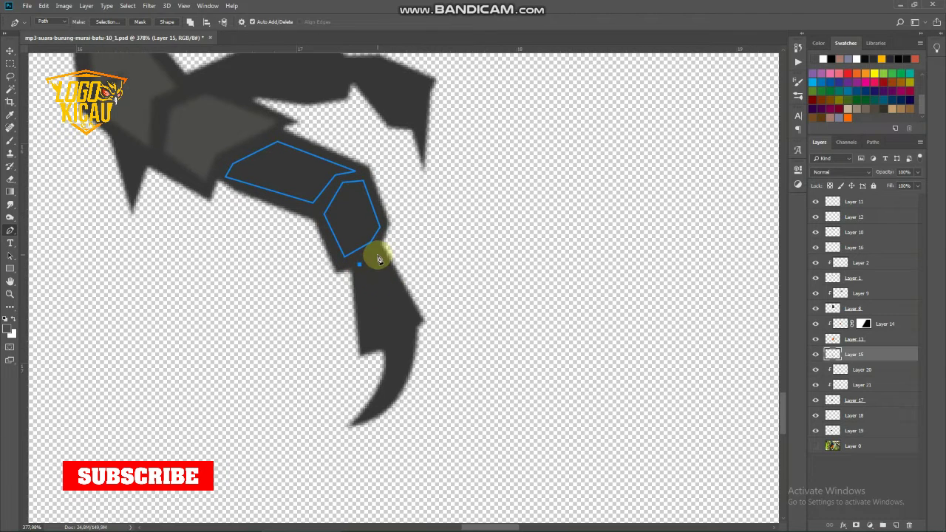
left_click(404, 321)
left_click(375, 334)
left_click(360, 265)
right_click(451, 216)
left_click(484, 279)
key("Return")
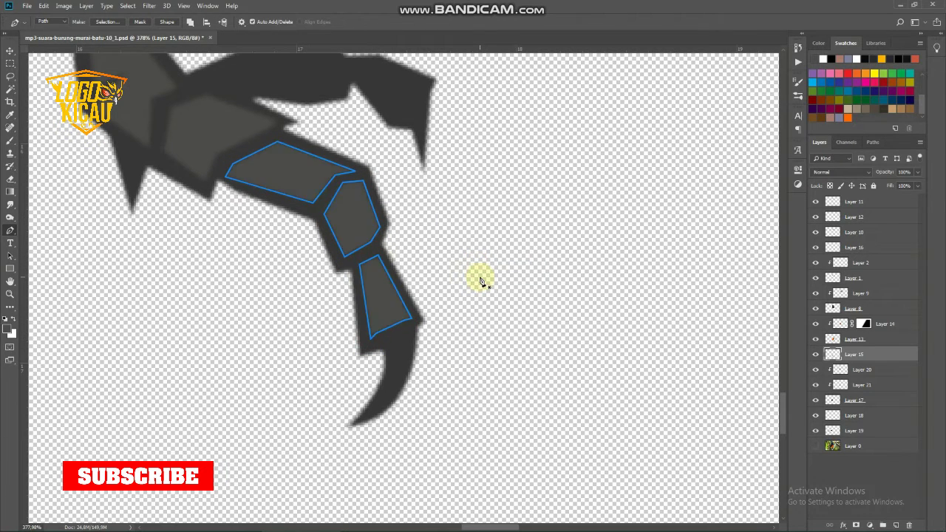
key("Return")
Step: Trace a curved highlight inside the lower toe's claw and fill it with the lighter grey
left_click_drag(412, 333, 441, 242)
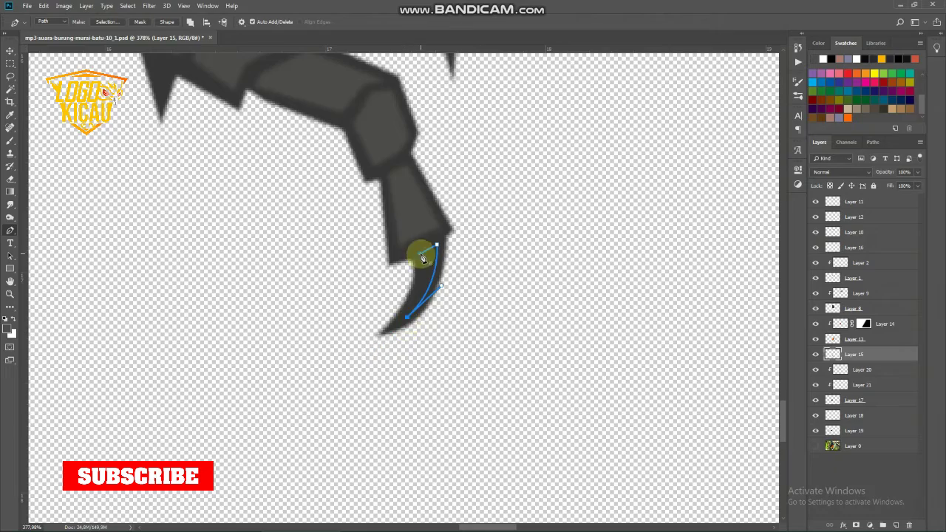
left_click(419, 254)
right_click(407, 213)
left_click(436, 272)
key("Return")
key("Return")
Step: Trace a small closed panel path at the base of the front foot's upper toe
scroll(443, 272, "down", 6)
left_click_drag(360, 114, 352, 327)
scroll(352, 325, "up", 10)
left_click(264, 326)
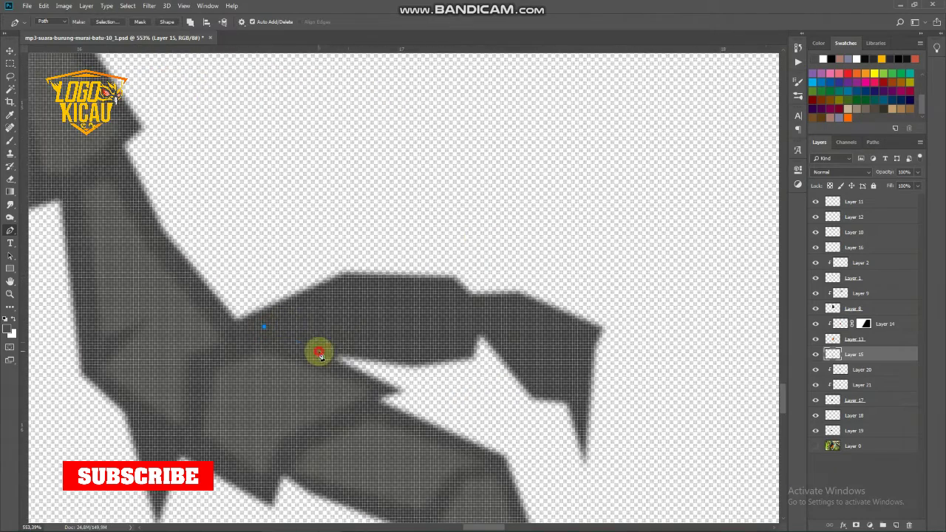
left_click(319, 353)
left_click(348, 343)
left_click(340, 293)
left_click(264, 327)
Step: Trace a closed panel path inside the middle segment of the upper toe
scroll(383, 323, "down", 3)
left_click(357, 297)
left_click(432, 295)
left_click(442, 311)
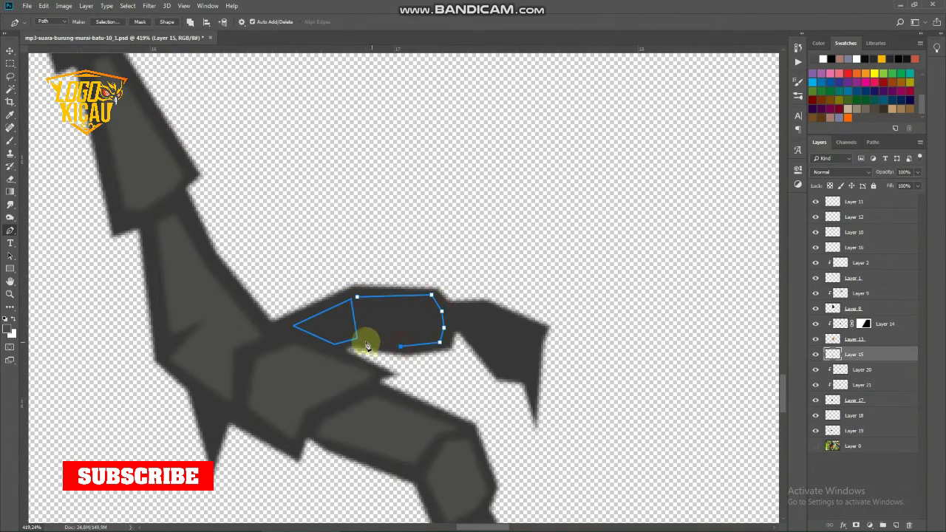
left_click(366, 342)
left_click(357, 297)
Step: Trace a closed panel inside the upper toe's end segment and fill the upper toe panels with the lighter grey
left_click(454, 309)
left_click(454, 309)
left_click(477, 338)
left_click(501, 371)
left_click(541, 330)
left_click(494, 313)
left_click(477, 338)
right_click(493, 259)
left_click(511, 316)
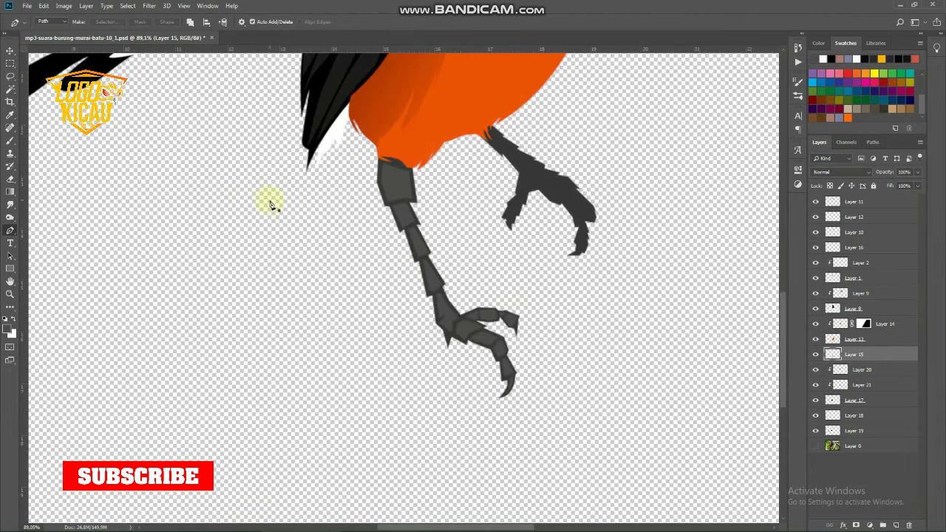
Step: Select the hidden photo layer and set the Pen tool to Shape mode
key("v")
scroll(271, 200, "down", 3)
scroll(401, 376, "down", 3)
left_click(865, 449)
key("p")
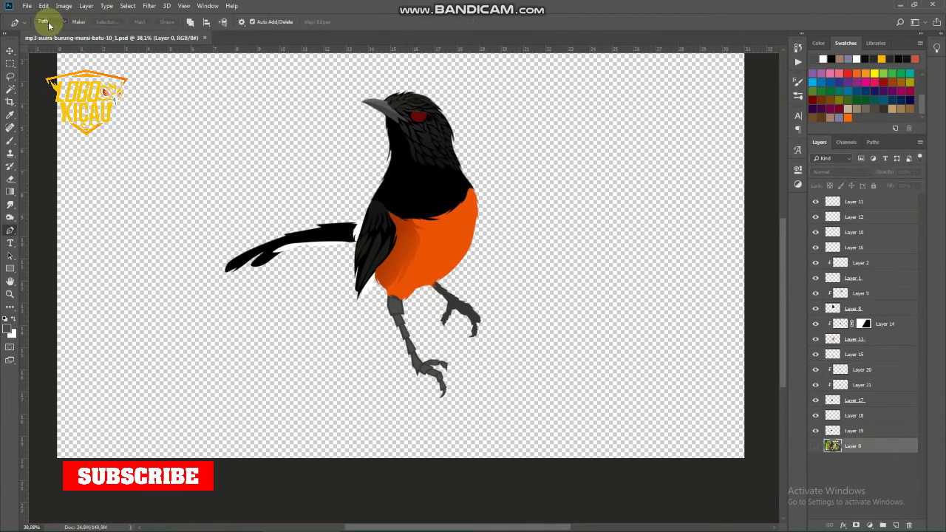
scroll(320, 281, "down", 2)
scroll(355, 403, "up", 3)
Step: Draw a closed grey background shape behind the bird, running from below the wing around the tail side and past the head
left_click(355, 403)
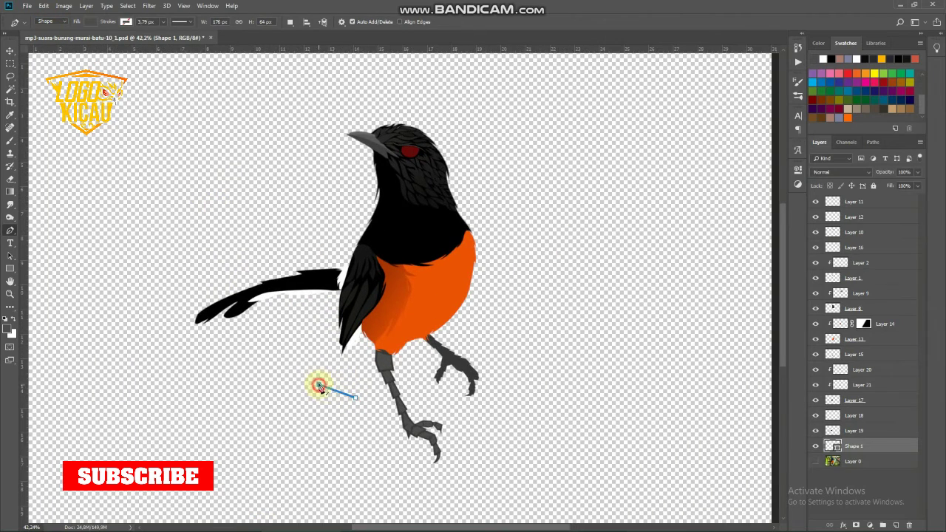
left_click(317, 386)
scroll(317, 386, "down", 2)
left_click(263, 264)
left_click(275, 244)
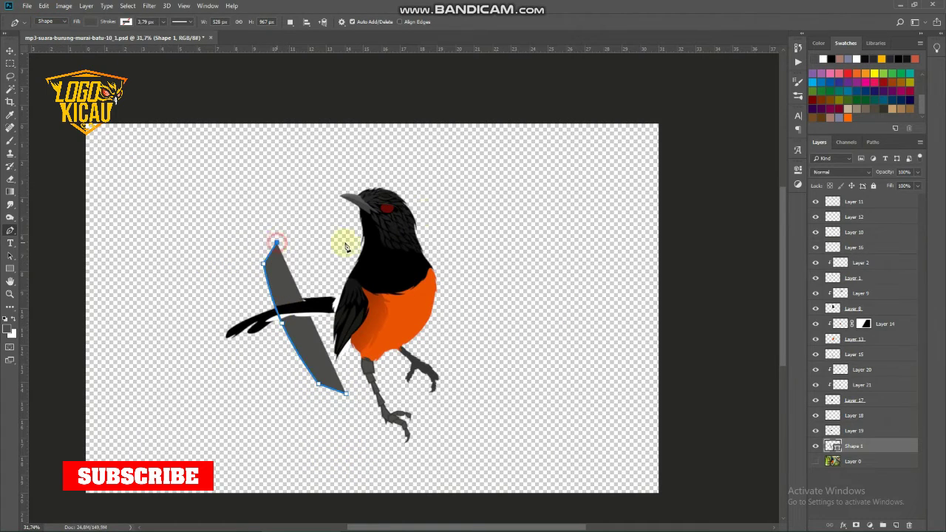
left_click(447, 194)
scroll(471, 222, "up", 3)
left_click(454, 185)
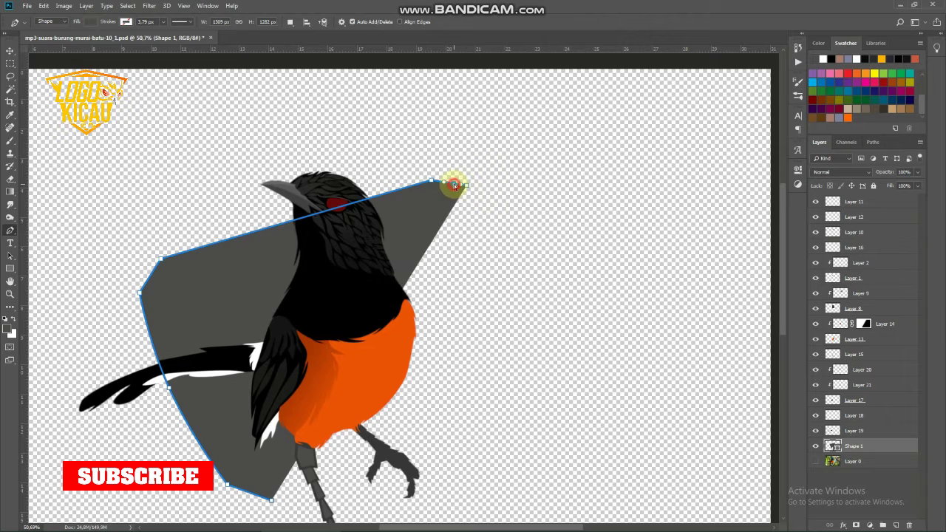
left_click(487, 216)
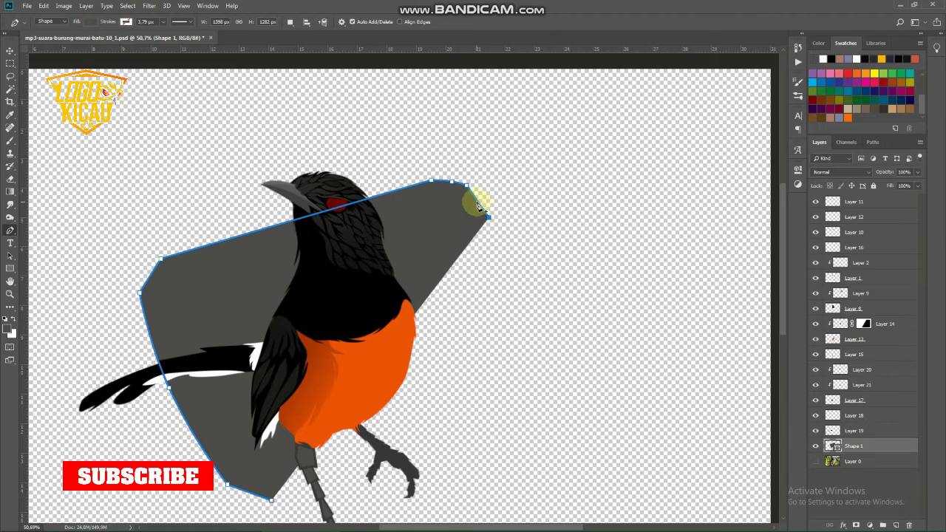
left_click_drag(485, 259, 522, 193)
left_click(309, 433)
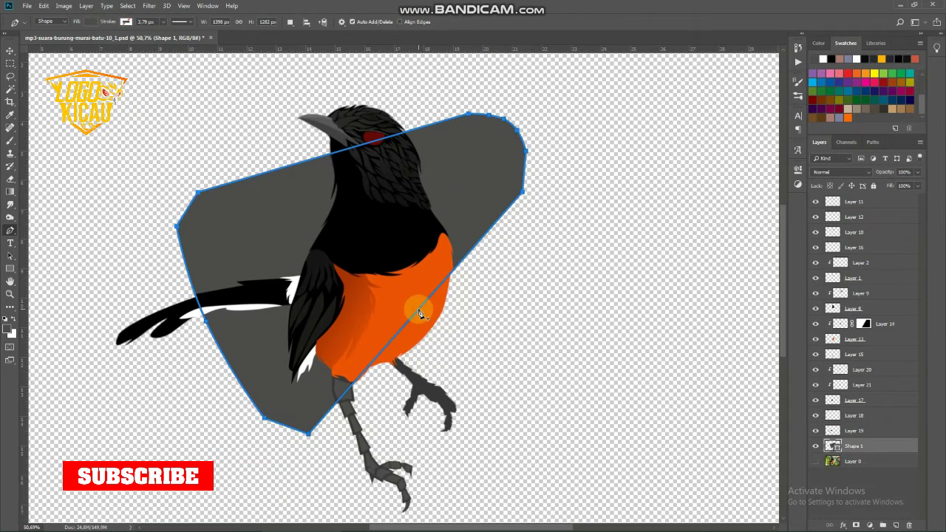
Step: Bow the background shape's long lower edge and upper edge outward into curves
left_click(419, 310)
left_click_drag(418, 311, 438, 330)
left_click(337, 153)
left_click_drag(337, 153, 333, 135)
key("Return")
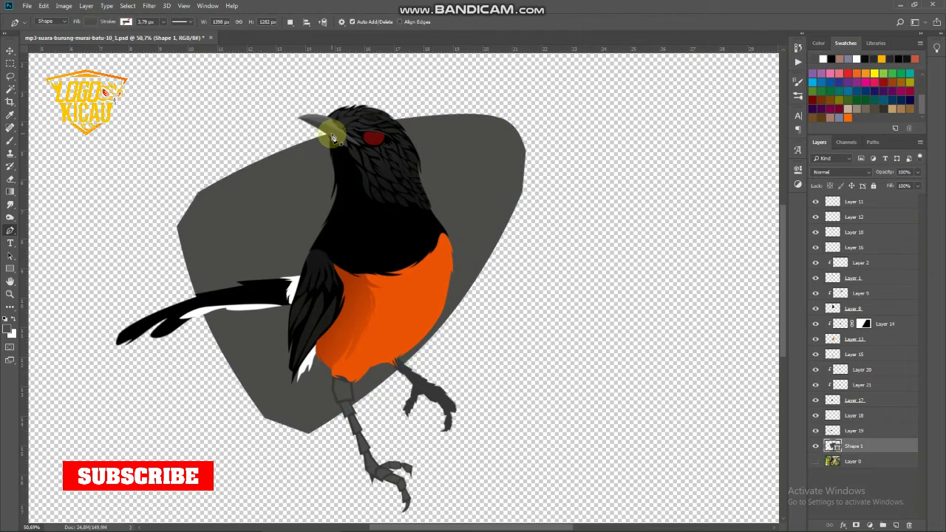
Step: Try the grey background shape in a slightly different position behind the bird, and delete it
scroll(332, 140, "down", 3)
left_click(10, 51)
scroll(416, 208, "up", 1)
mouse_move(416, 200)
left_mouse_down()
mouse_move(417, 223)
mouse_move(423, 212)
left_mouse_up()
scroll(421, 213, "down", 2)
left_click_drag(283, 265, 343, 303)
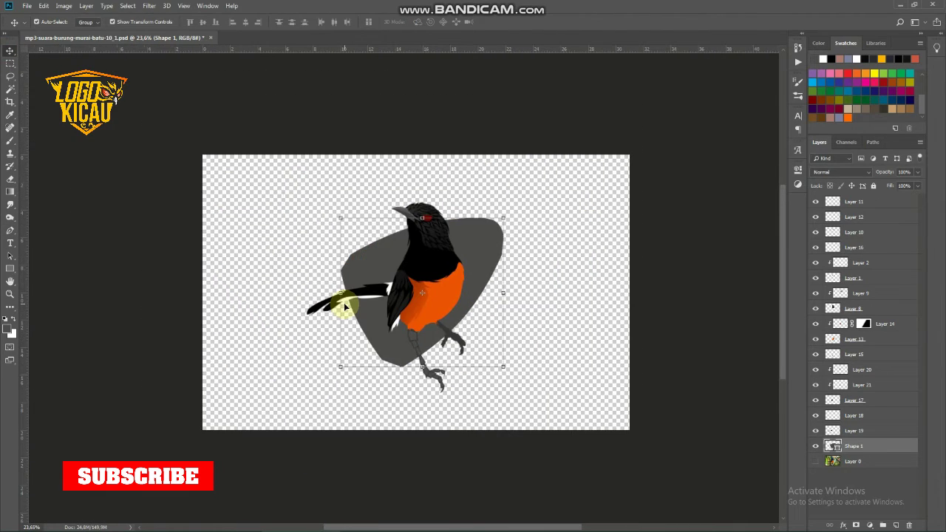
scroll(411, 315, "up", 1)
key("Delete")
Step: Draw a new angular background shape with the Pen tool, with points above the tail, below the wing and beside the neck
left_click(11, 230)
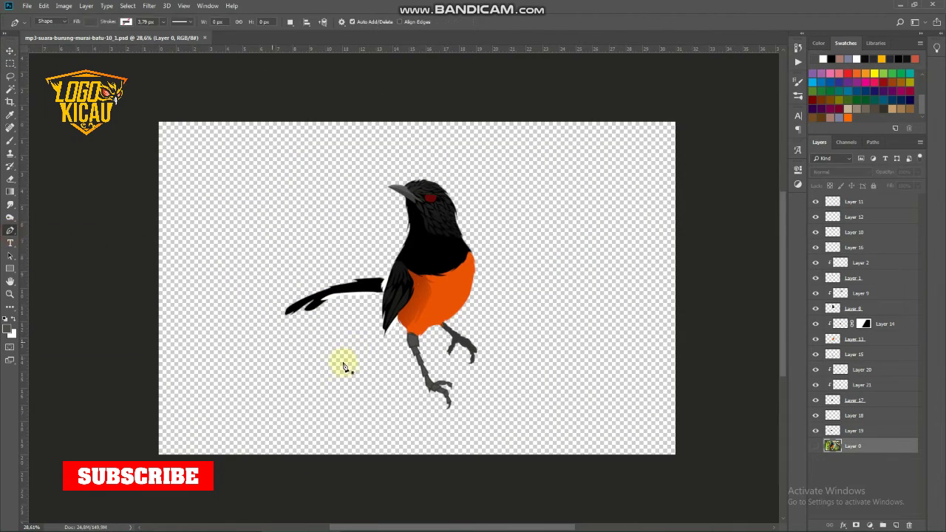
scroll(315, 236, "down", 1)
left_click(297, 237)
left_click(322, 240)
left_click(377, 332)
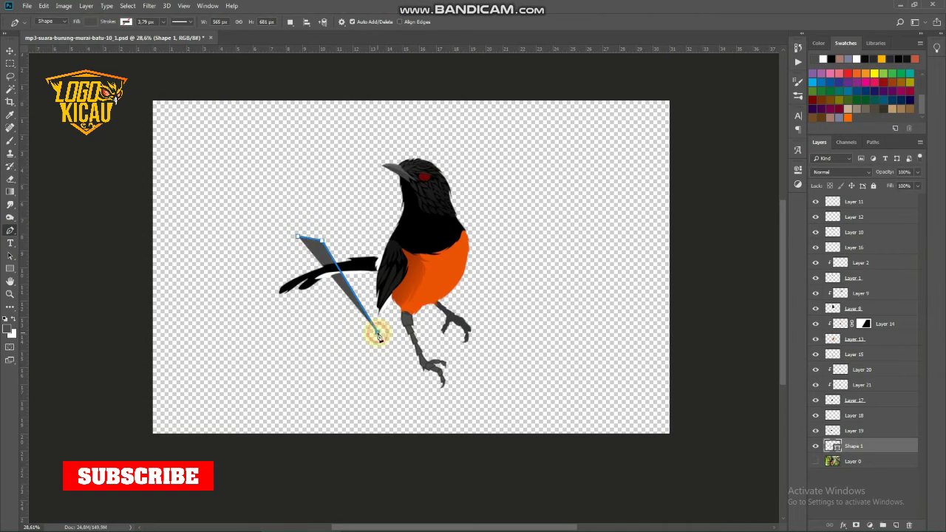
left_click(360, 373)
left_click(511, 224)
scroll(511, 224, "up", 2)
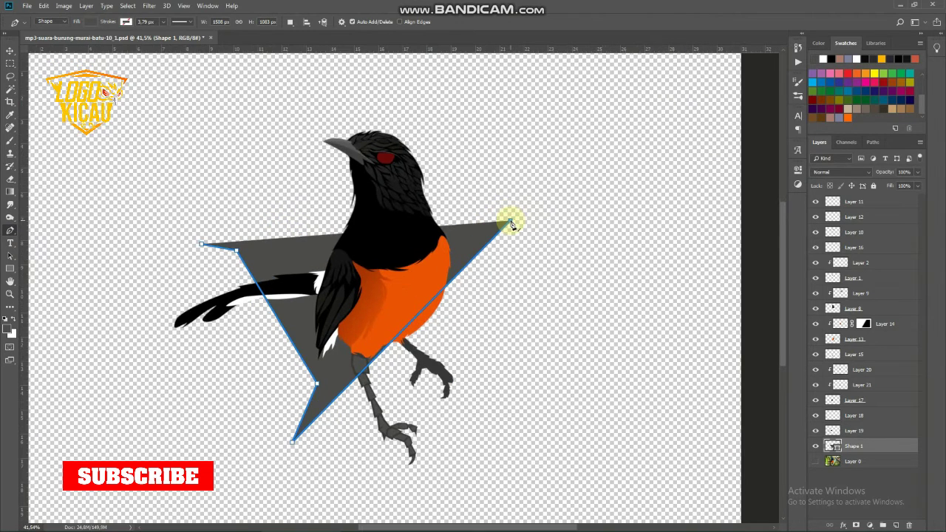
scroll(543, 236, "down", 2)
key("ctrl+z")
scroll(512, 209, "up", 2)
left_click(517, 184)
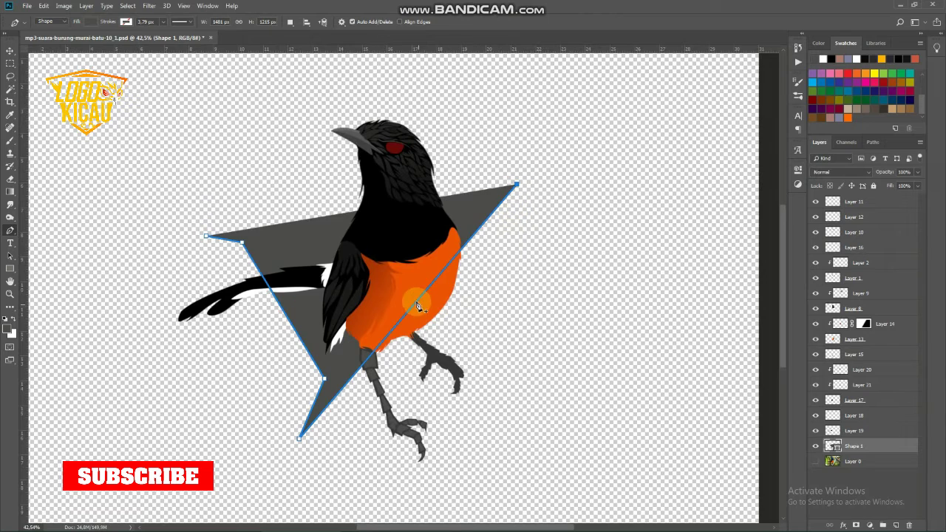
Step: Bow the shape's chest-side edge outward, add a corner above the tail, arch the upper edge and close the shape
left_click_drag(416, 301, 430, 320)
left_click(247, 184)
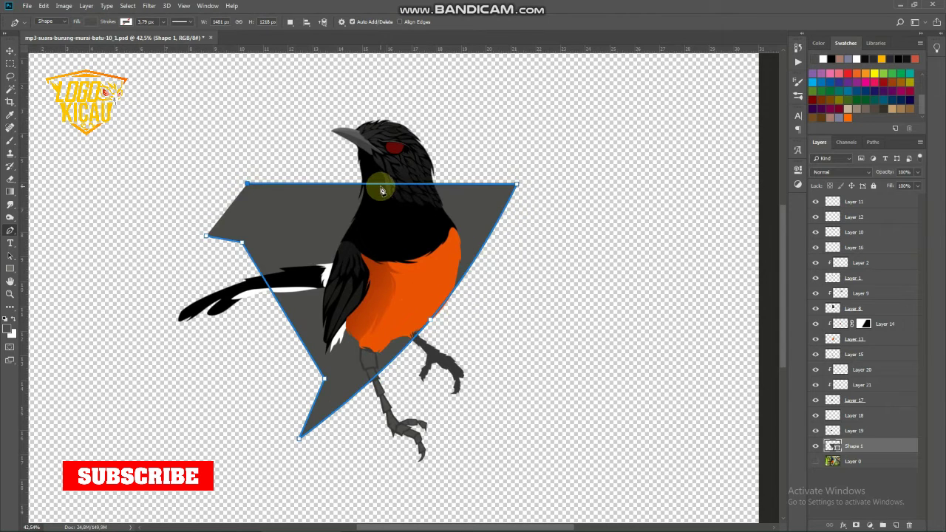
left_click_drag(381, 185, 382, 170)
left_click(206, 236)
key("Return")
Step: Move the angular shape lower behind the bird and enlarge it
scroll(313, 275, "down", 2)
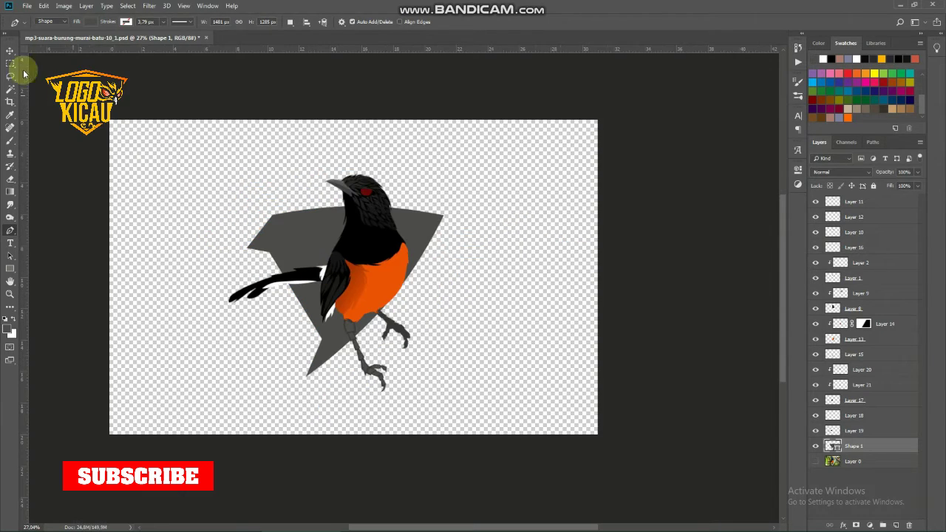
left_click(10, 52)
scroll(301, 247, "up", 2)
left_click_drag(300, 246, 320, 281)
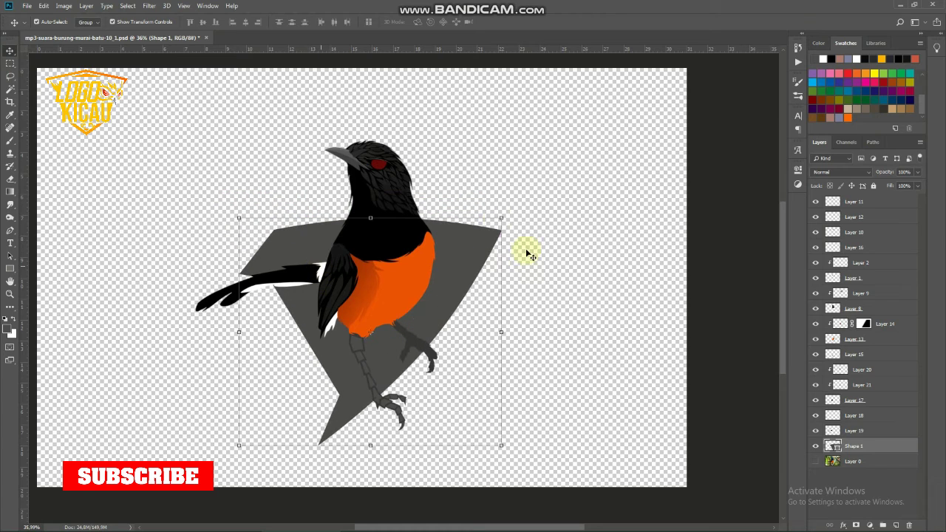
left_click(501, 216)
left_click_drag(525, 191, 530, 193)
left_click_drag(239, 193, 211, 170)
key("Return")
Step: Scale the background shape to about 79.2% and reposition it behind the bird's body
left_click_drag(475, 199, 476, 224)
scroll(476, 224, "down", 6)
scroll(448, 283, "up", 5)
left_click_drag(539, 160, 510, 186)
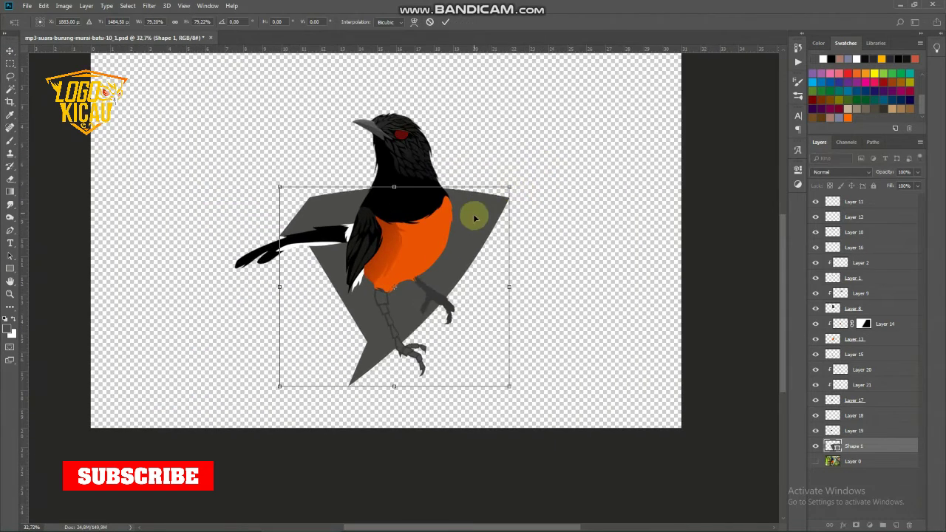
left_click_drag(475, 217, 457, 198)
key("Return")
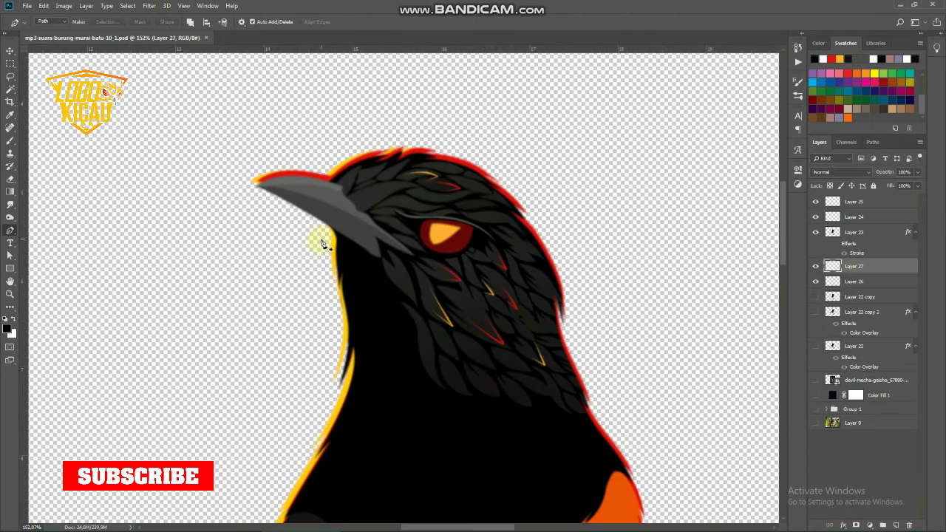
Step: Trace an offset outline path on Layer 27 from the beak over the crown to the back of the head
left_click_drag(325, 169, 388, 173)
left_click_drag(496, 156, 515, 158)
left_click(439, 141)
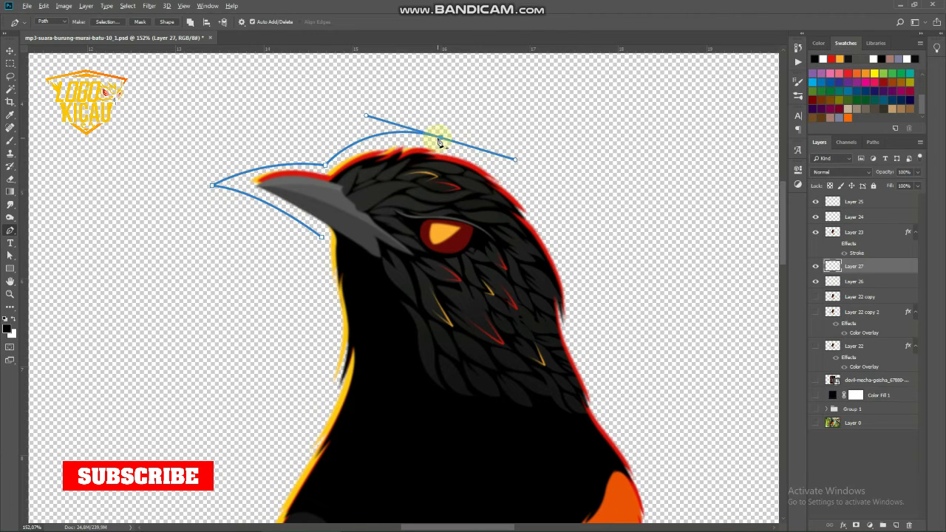
left_click_drag(552, 221, 594, 293)
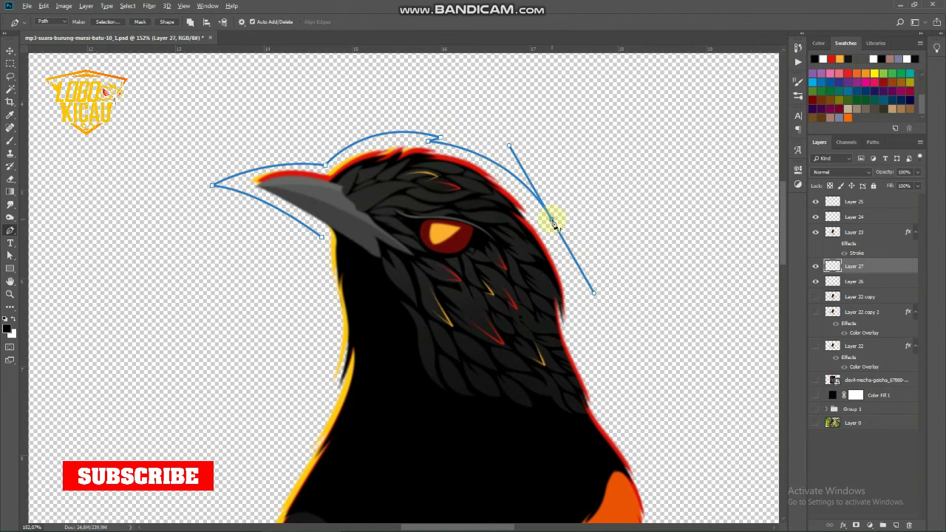
Step: Continue the outline path down the nape and around the orange breast to the top of the raised leg
left_click_drag(600, 335, 510, 286)
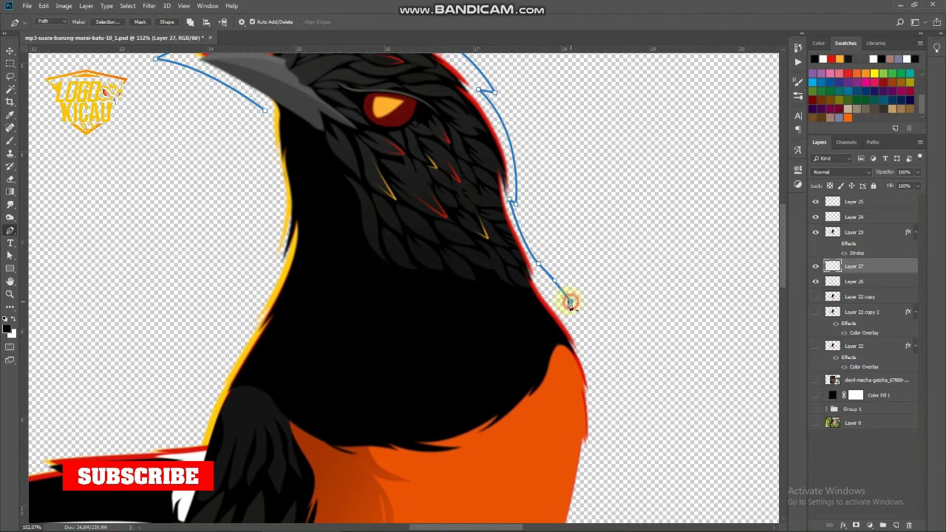
scroll(569, 303, "down", 3)
left_click_drag(547, 298, 532, 403)
scroll(561, 251, "down", 3)
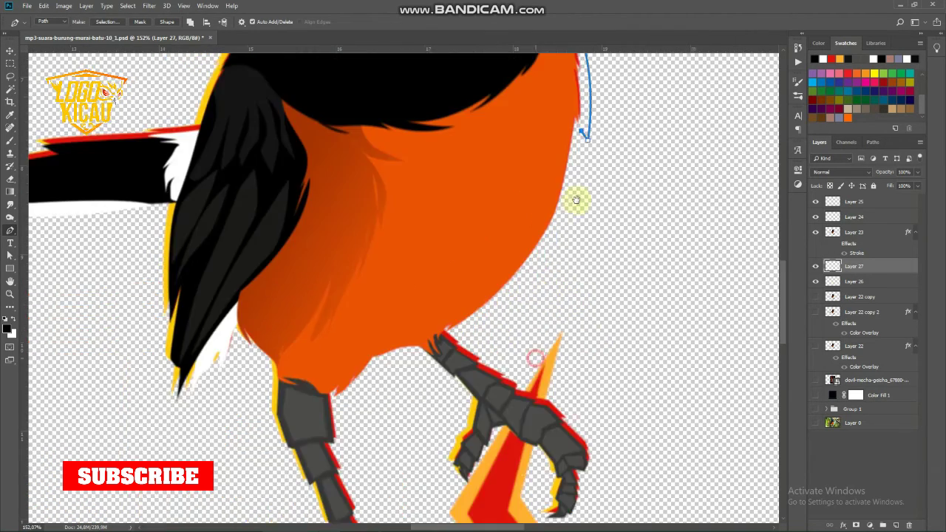
scroll(490, 337, "down", 3)
left_click_drag(486, 337, 400, 387)
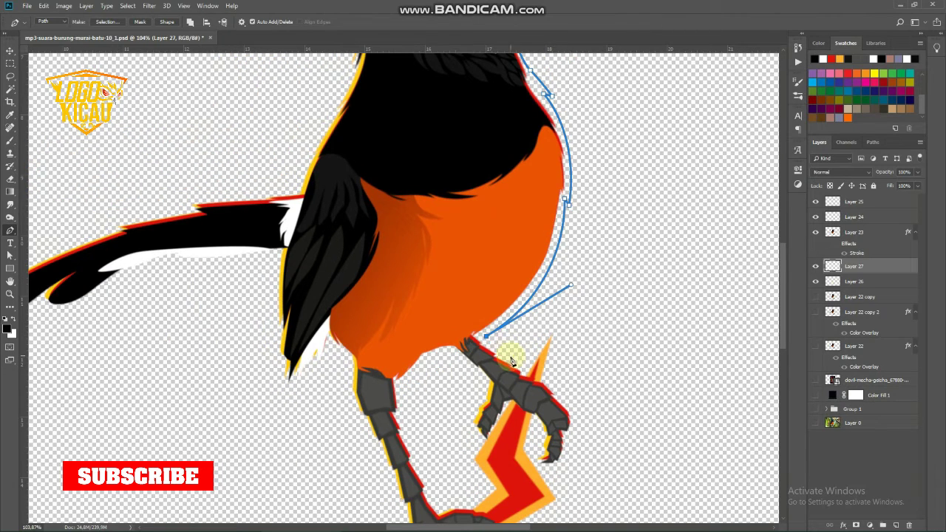
Step: Extend the outline path around the lightning bolt's upper tip, the raised foot and the bolt's outer corner
left_click(559, 309)
left_click(550, 379)
left_click_drag(562, 396, 521, 256)
left_click(522, 259)
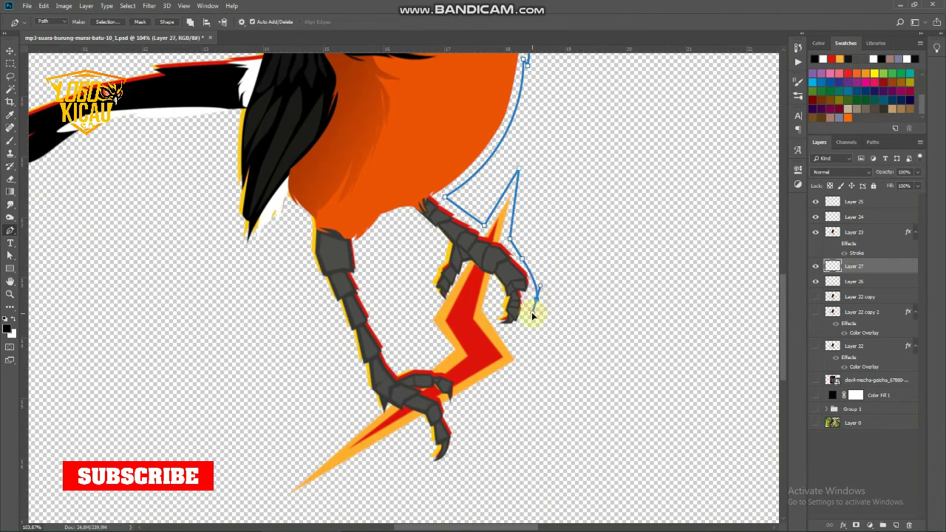
left_click(528, 362)
scroll(539, 348, "down", 3)
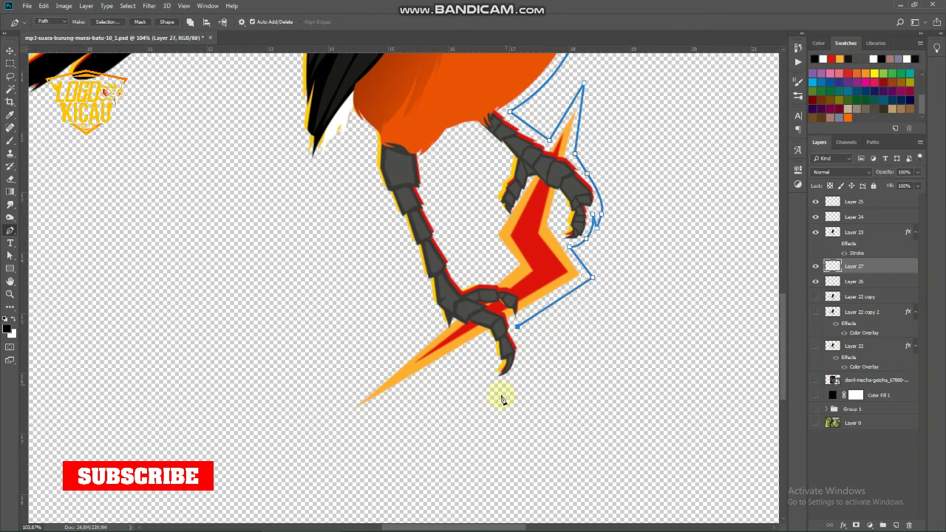
Step: Carry the outline path around the standing foot's claw and the lightning bolt's lower tip
left_click(483, 341, "alt")
left_click_drag(397, 376, 494, 306)
left_click(407, 378)
left_click(532, 247)
Step: Continue the outline path in stepped points up the standing leg and around the wing tip
left_click_drag(532, 213, 542, 348)
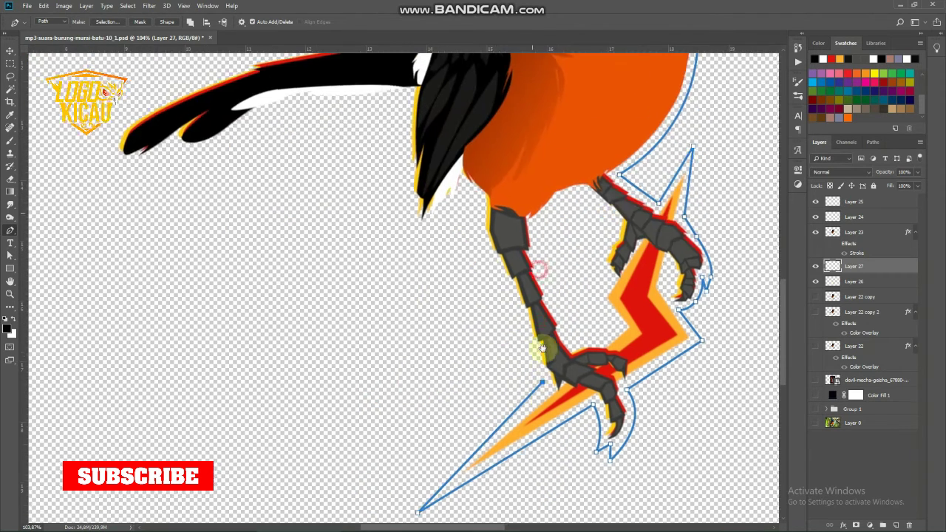
left_click(535, 351)
left_click(529, 352)
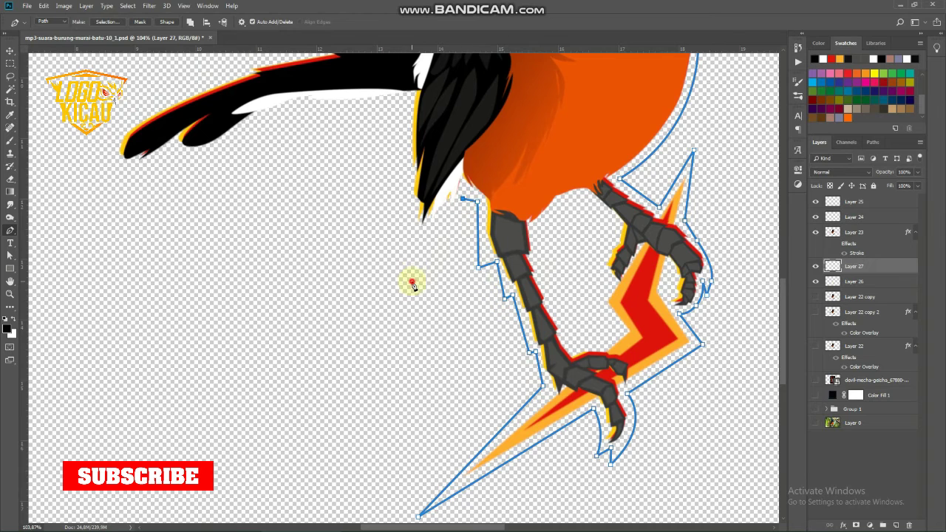
left_click(401, 218)
scroll(405, 205, "up", 3)
left_click(404, 182, "alt")
Step: Trace the outline path along the underside of the tail to its tip
left_click_drag(328, 218, 494, 204)
left_click_drag(474, 178, 456, 178)
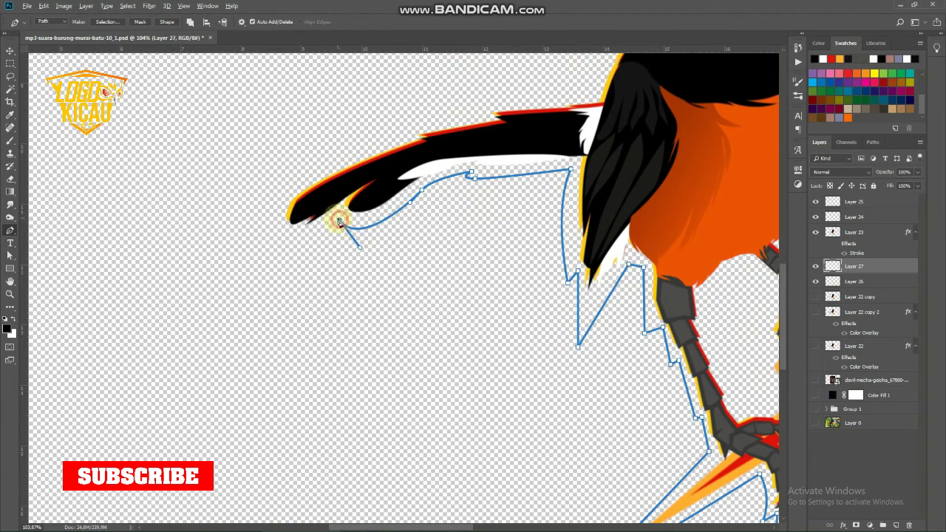
left_click(402, 143)
Step: Continue the outline path in jagged points along the tail's upper edge and up the bird's back
scroll(248, 242, "up", 4)
scroll(247, 242, "right", 7)
left_click(373, 203)
scroll(364, 362, "up", 7)
scroll(364, 362, "right", 2)
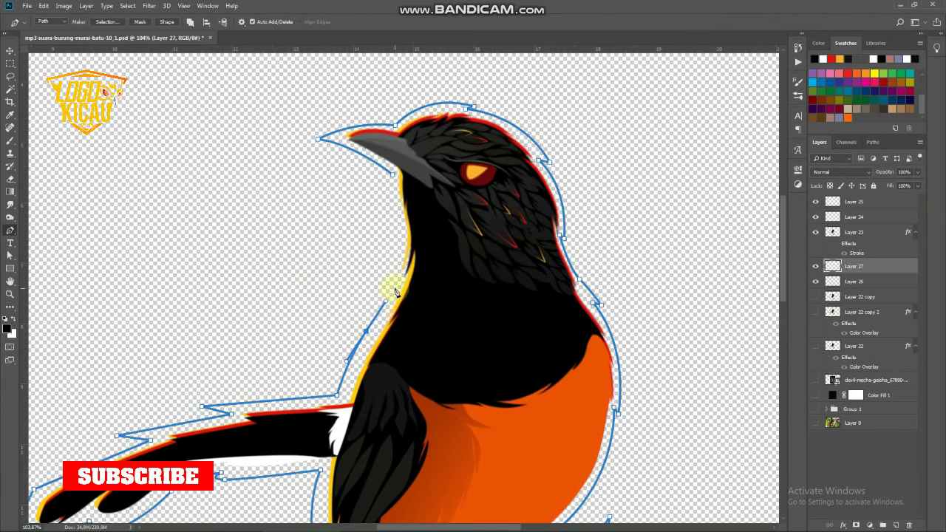
Step: Fill the closed outline path with black on Layer 27
right_click(466, 193)
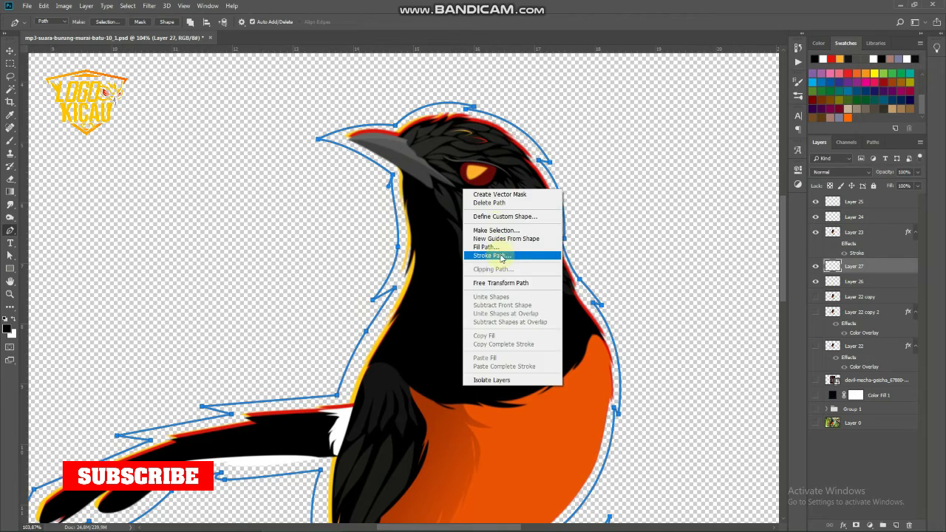
left_click(488, 251)
key("Return")
Step: Show the Color Fill 1 layer and the devil-mecha-geisha image layer behind the bird
left_click(7, 52)
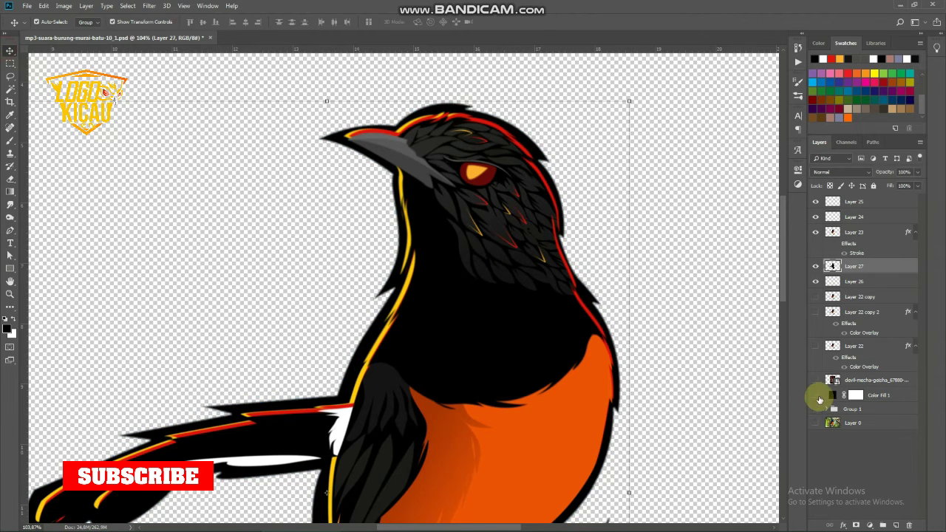
left_click(816, 395)
left_click(816, 380)
scroll(517, 253, "down", 5)
left_click(218, 207)
left_click_drag(416, 283, 335, 266)
scroll(334, 266, "up", 1)
scroll(370, 255, "down", 1)
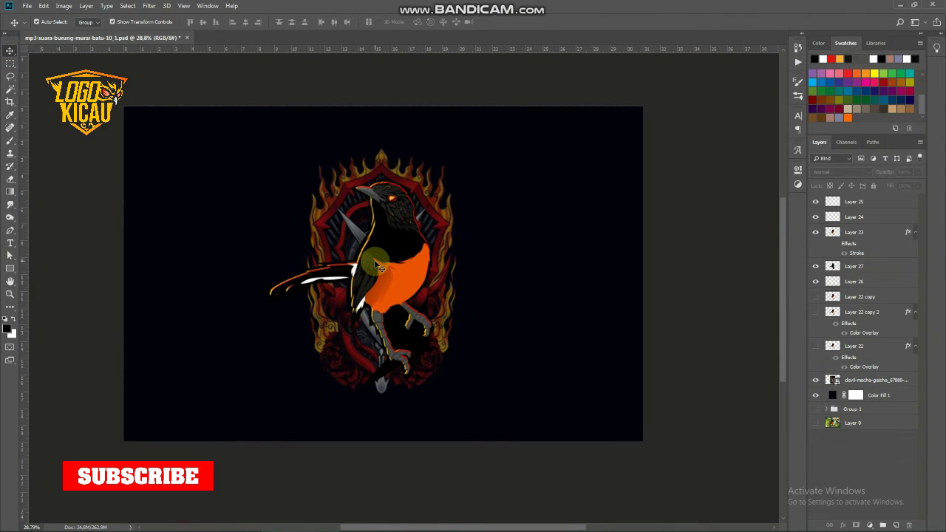
scroll(374, 260, "up", 1)
scroll(374, 259, "down", 1)
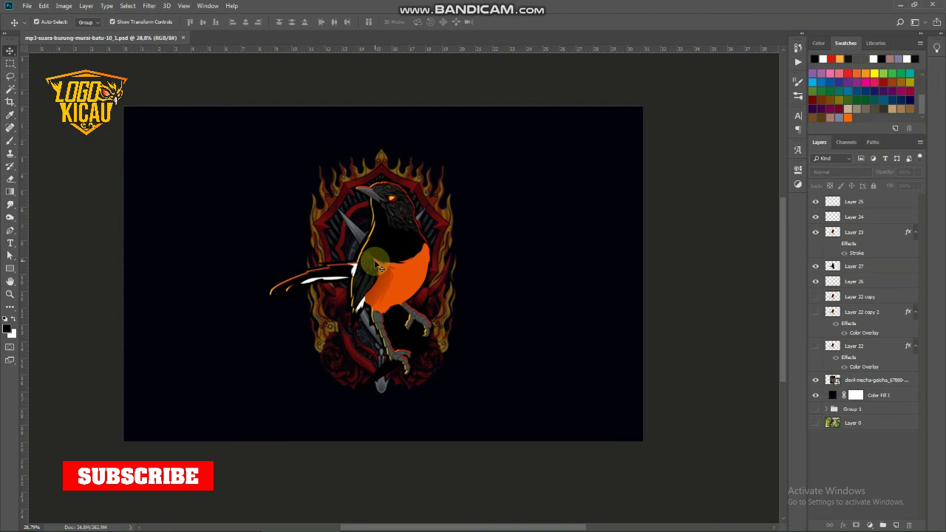